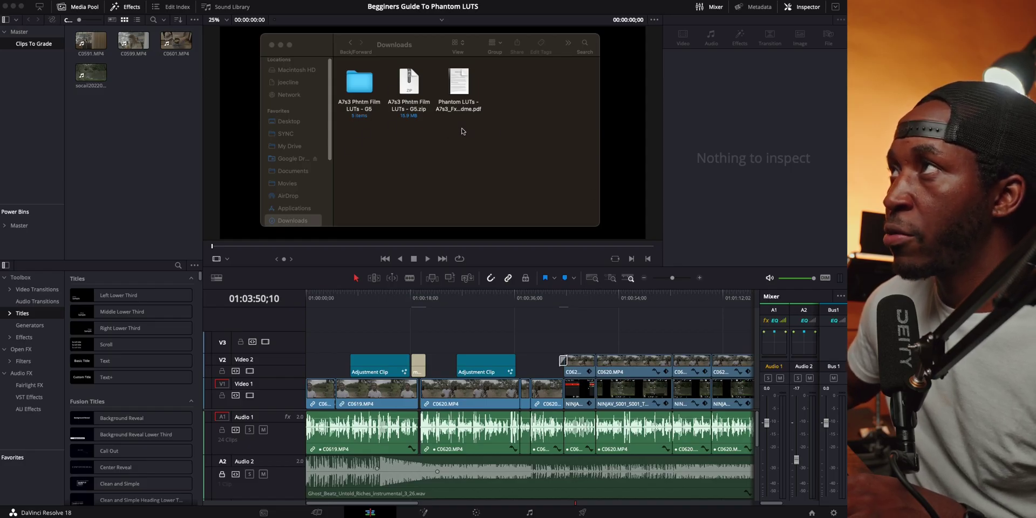
Step: Open the A7s3 Phntm Film LUTs - G5 folder in Finder, then return to Resolve's Color page
double_click(365, 86)
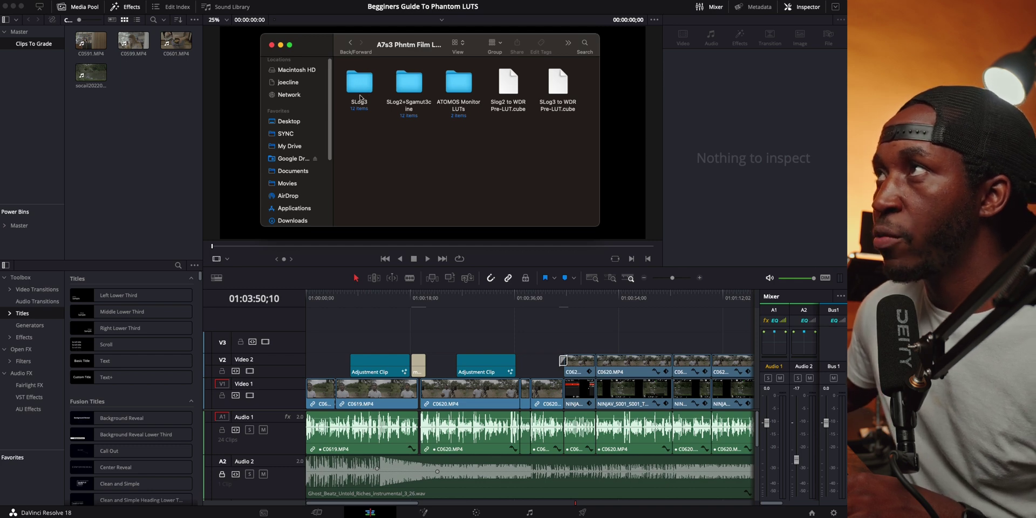
left_click(465, 317)
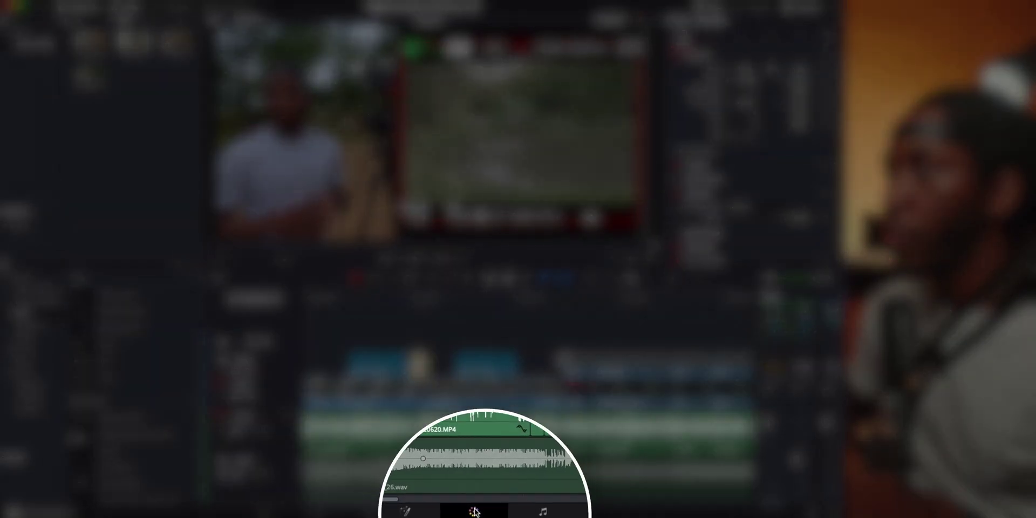
left_click(476, 512)
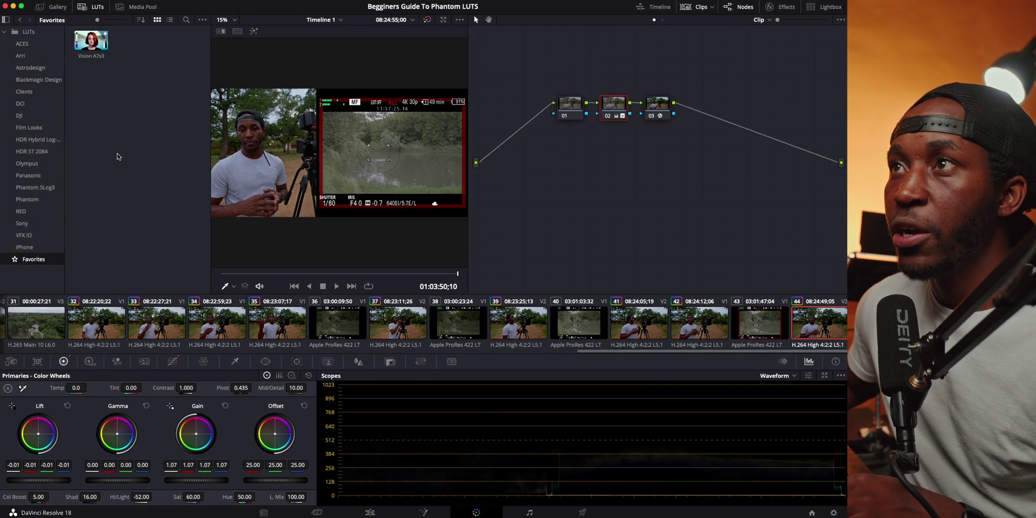
Step: Reveal the Sony LUT folder in Finder and move the SLog3 folder into Resolve's LUT folder
right_click(28, 227)
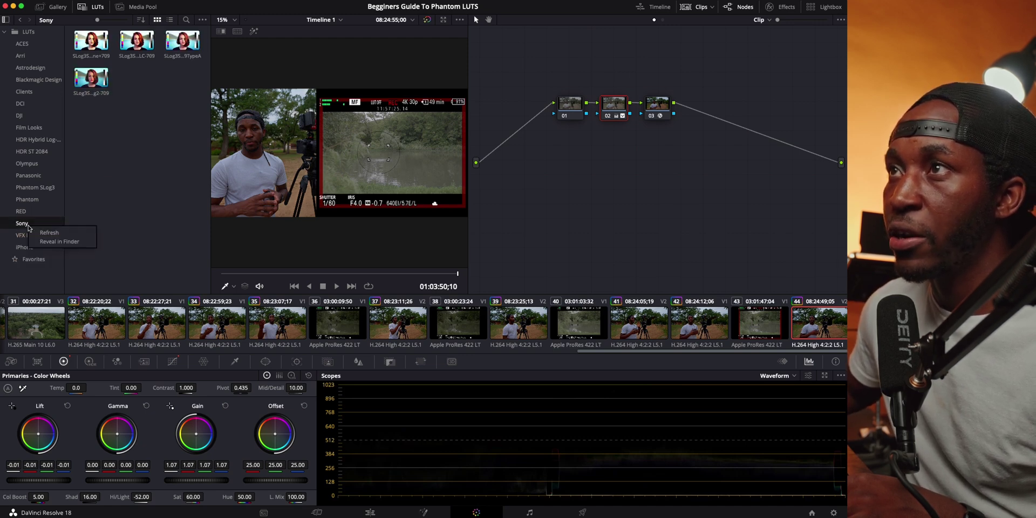
left_click(60, 241)
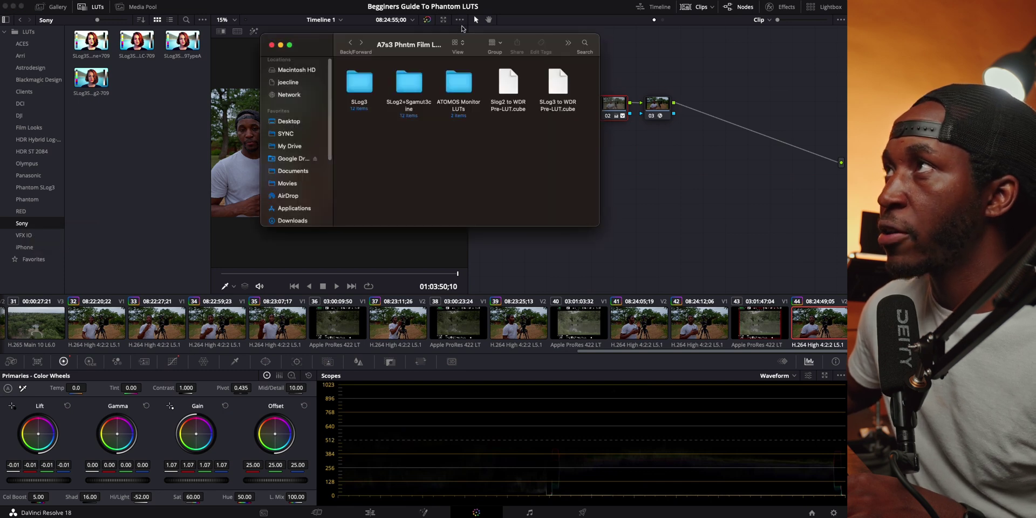
left_click(205, 165)
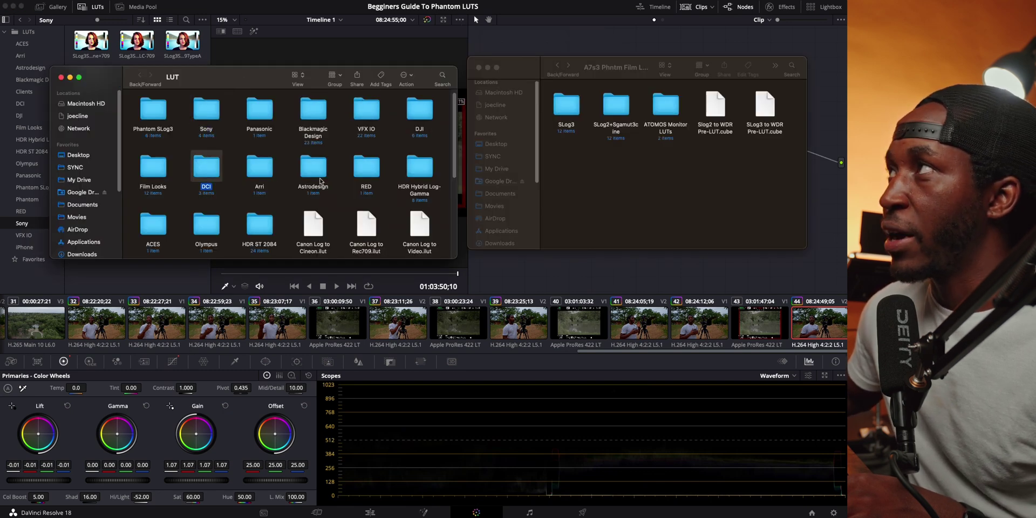
left_click(580, 157)
left_click_drag(566, 106, 284, 206)
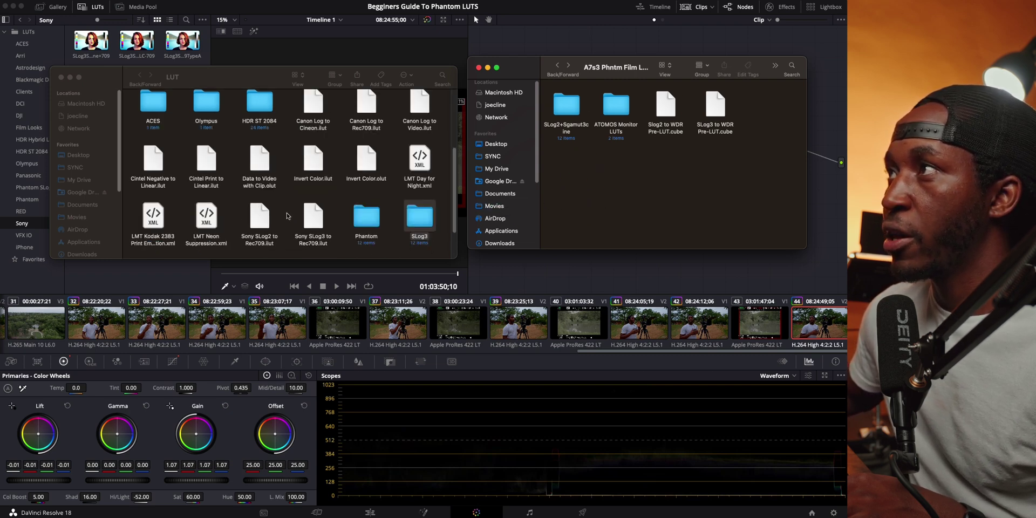
left_click(108, 276)
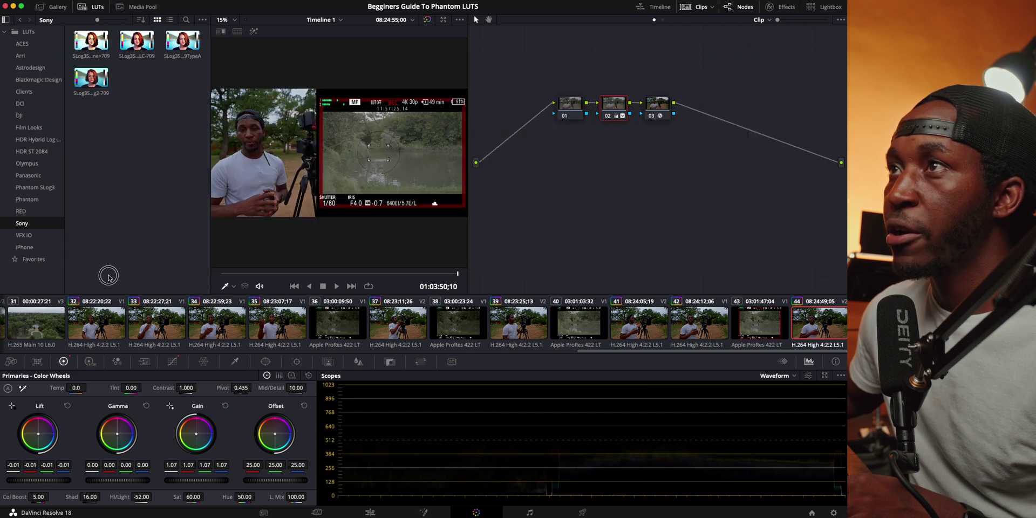
Step: Refresh the LUT list to load the SLog3 folder, then check the Color Management project settings
right_click(82, 205)
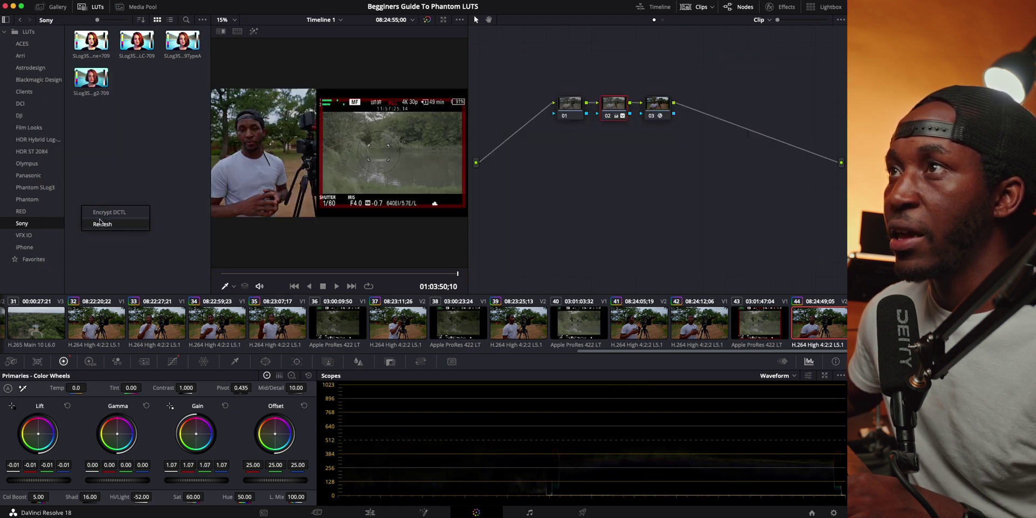
left_click(101, 224)
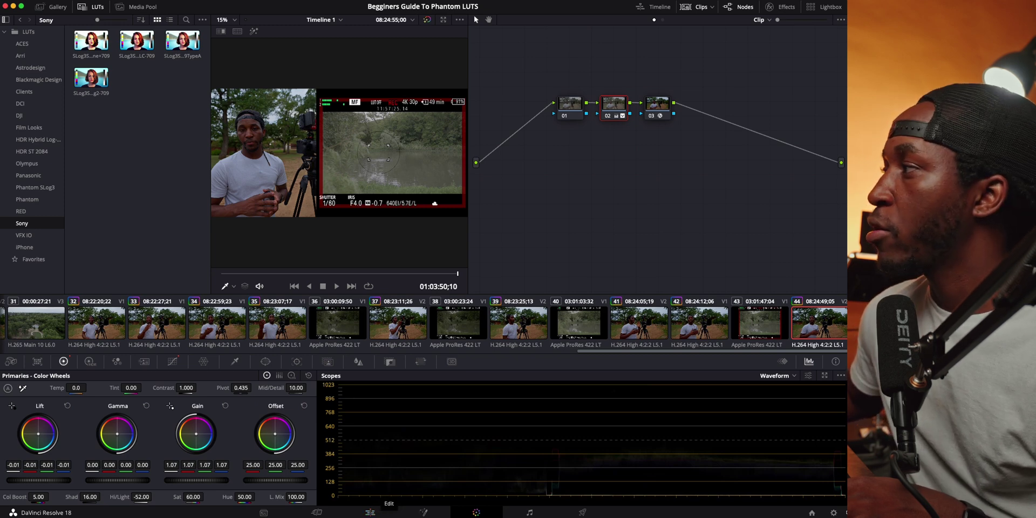
left_click(835, 513)
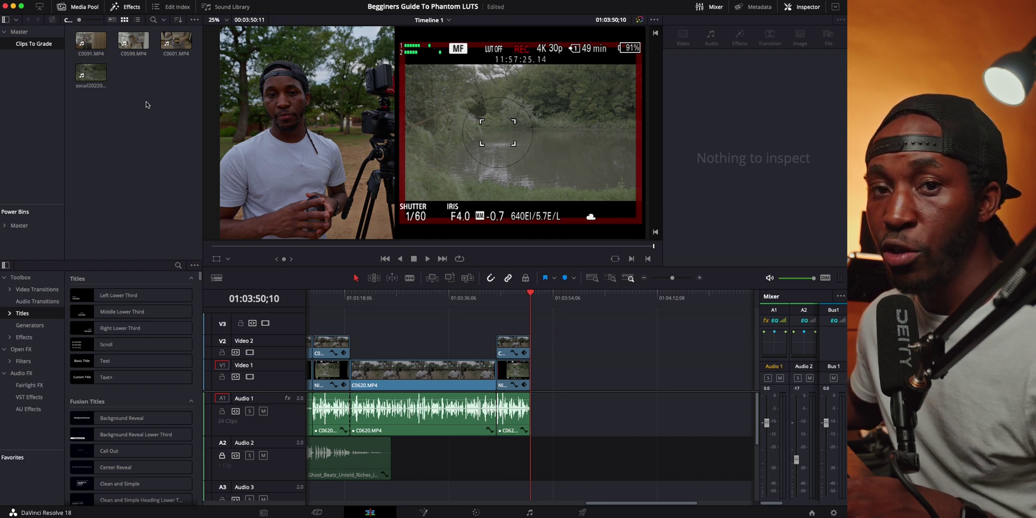
Step: Append clips C0591 and C0599 to the timeline and grade the cafe clip on the Color page
left_click_drag(189, 127, 545, 411)
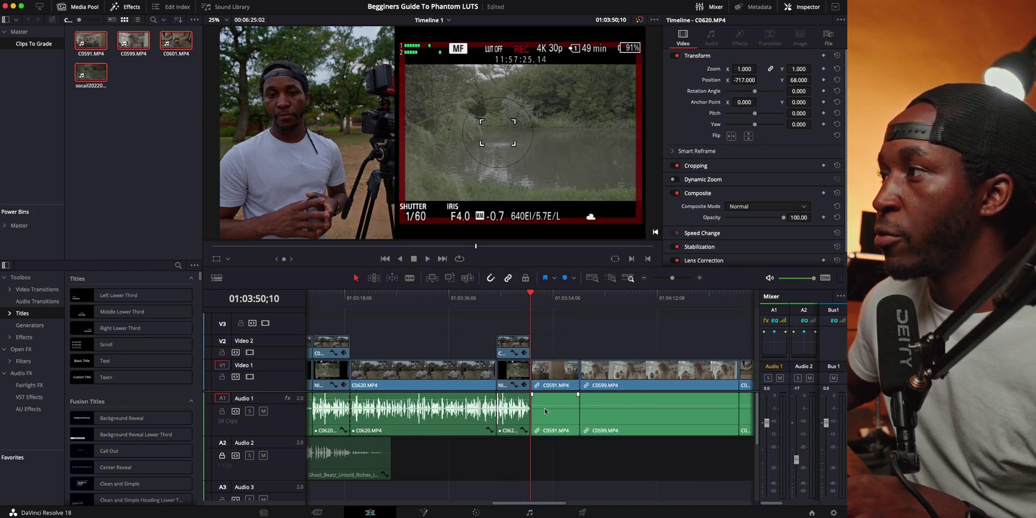
left_click(462, 515)
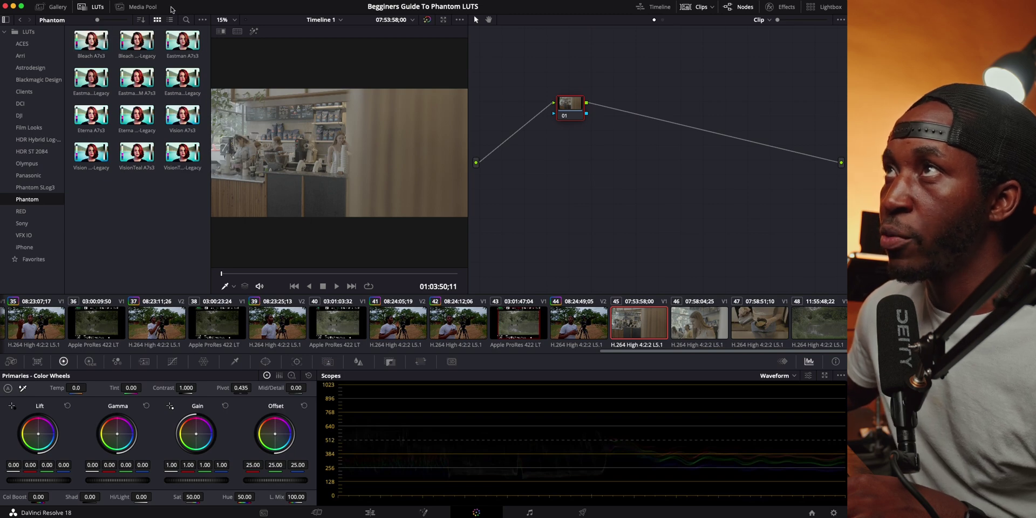
Step: List the Phantom LUTs by file name and move node 01 left in the node graph
left_click(170, 20)
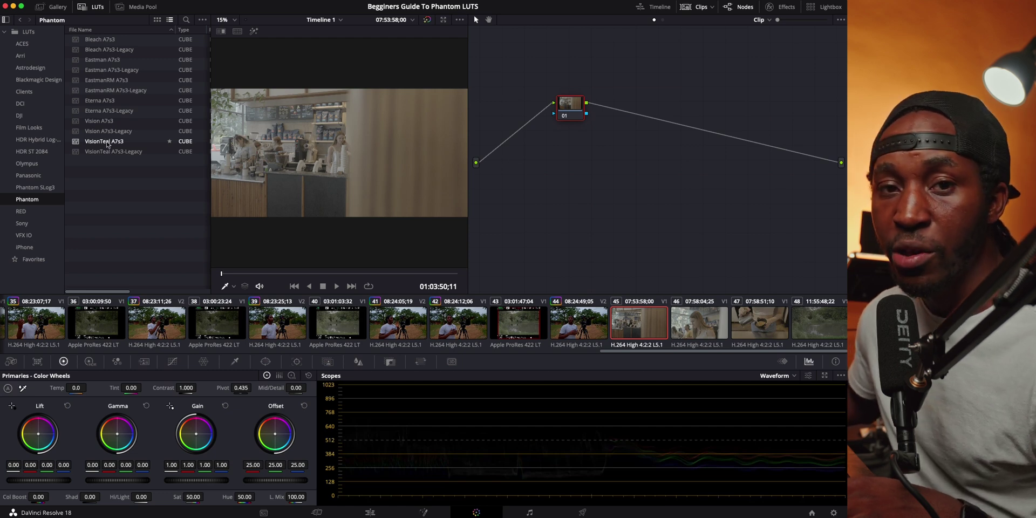
left_click_drag(570, 104, 535, 133)
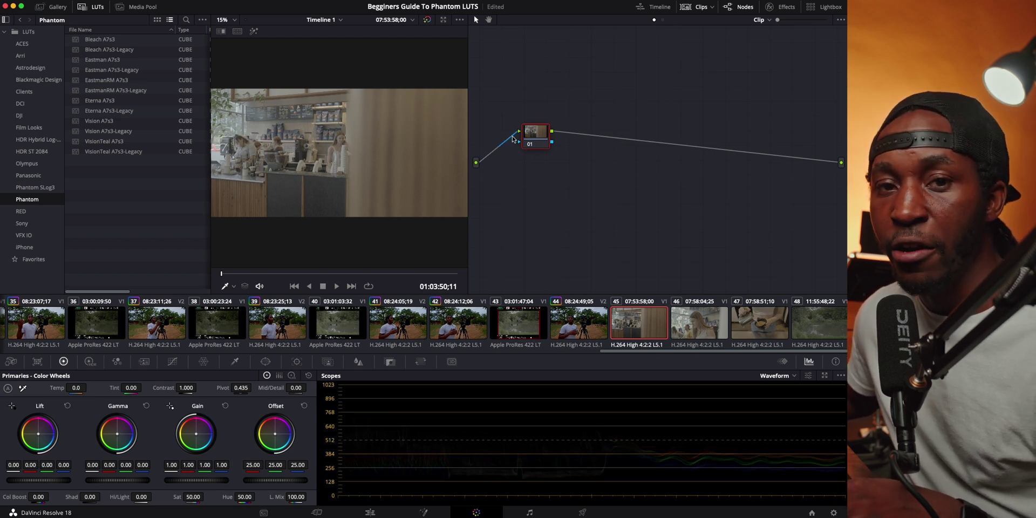
Step: Nudge node 01 left and add two serial nodes after it with Option+S
left_click_drag(512, 139, 511, 131)
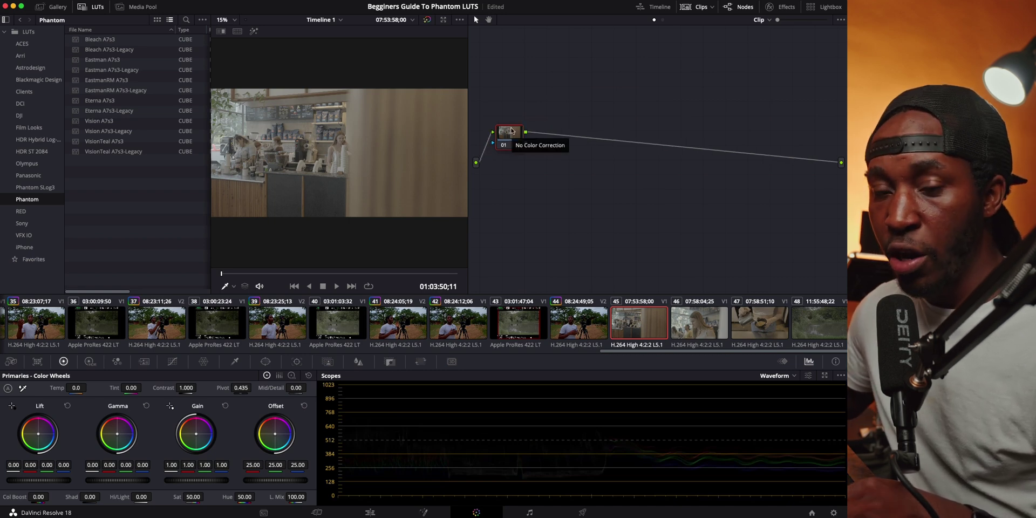
key("alt+s")
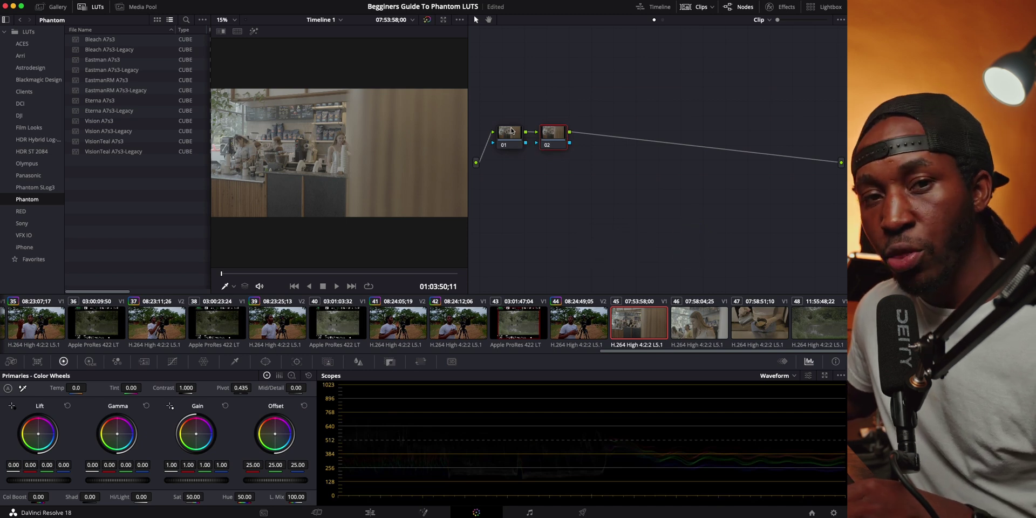
key("alt+s")
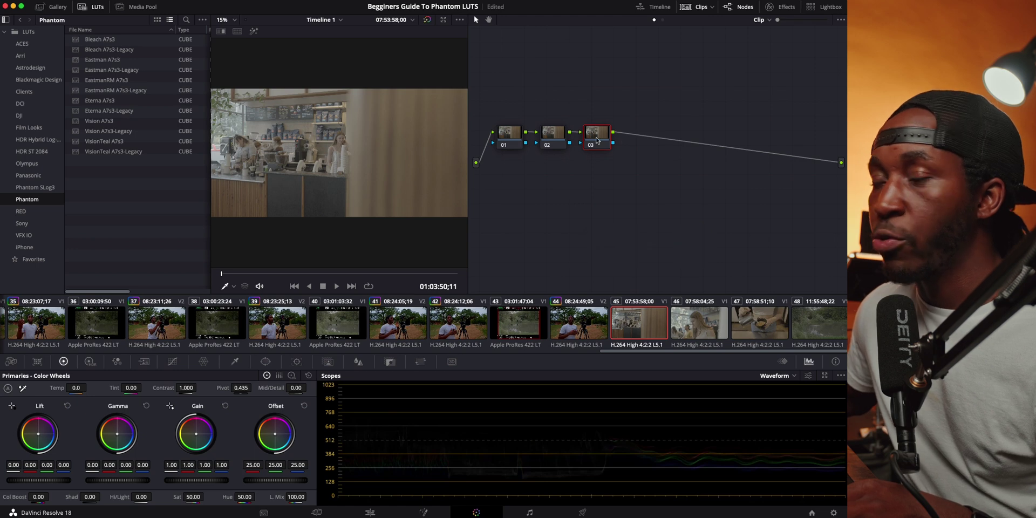
Step: Label nodes 03, 02 and 01 as 'Lut', 'Bal' and 'WB'
right_click(597, 141)
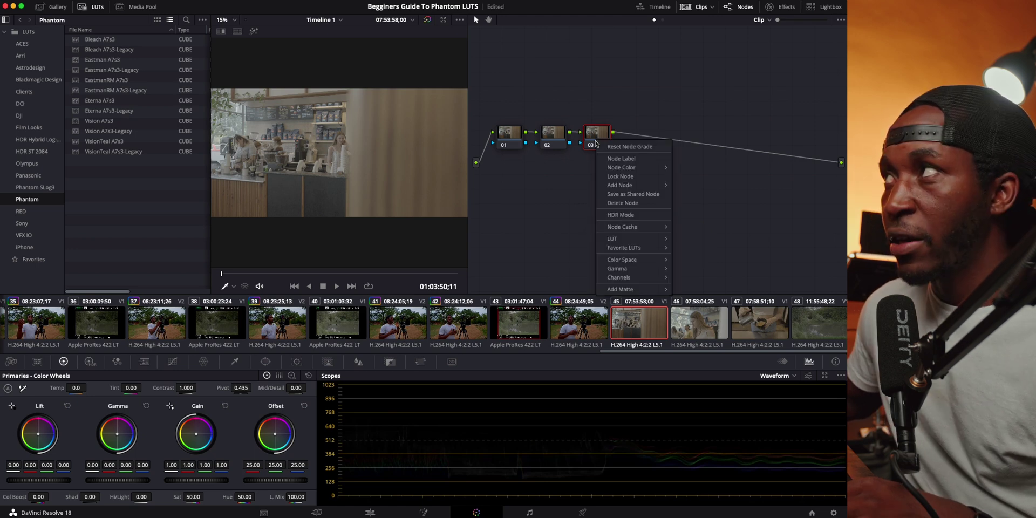
left_click(620, 161)
type("Lut")
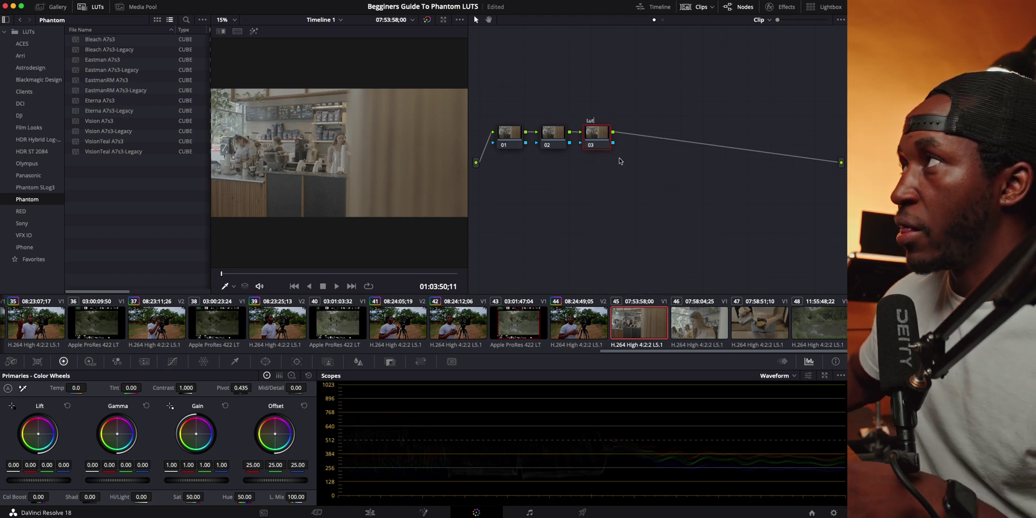
right_click(555, 140)
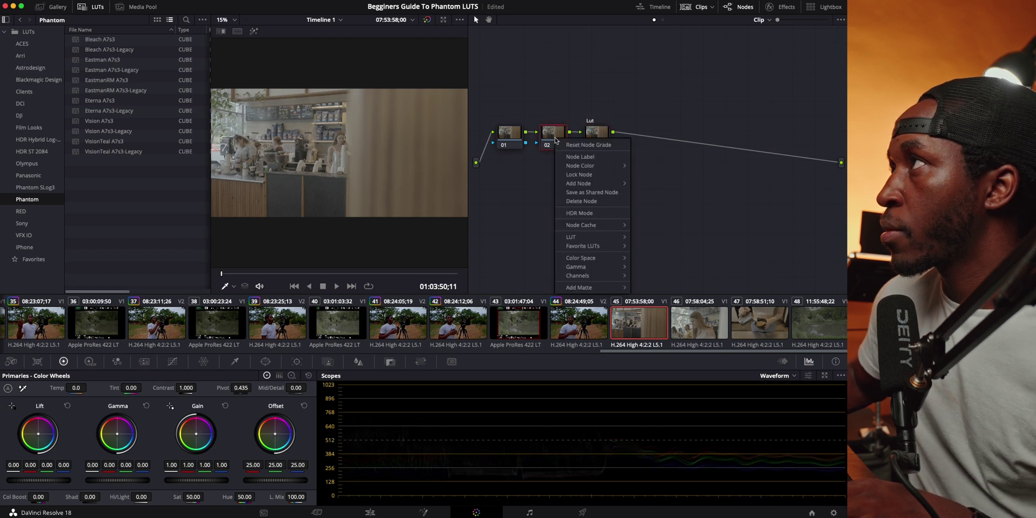
left_click(578, 161)
type("Bal")
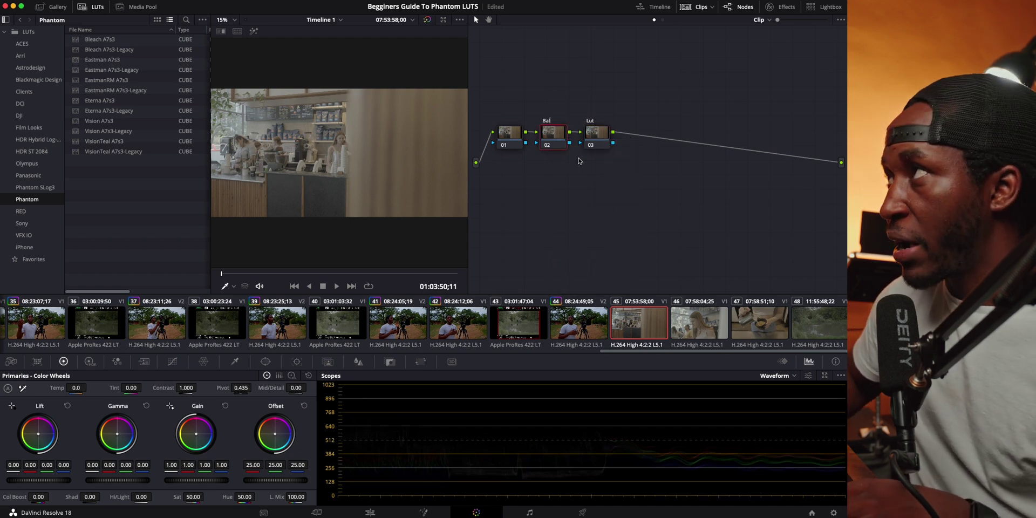
right_click(502, 143)
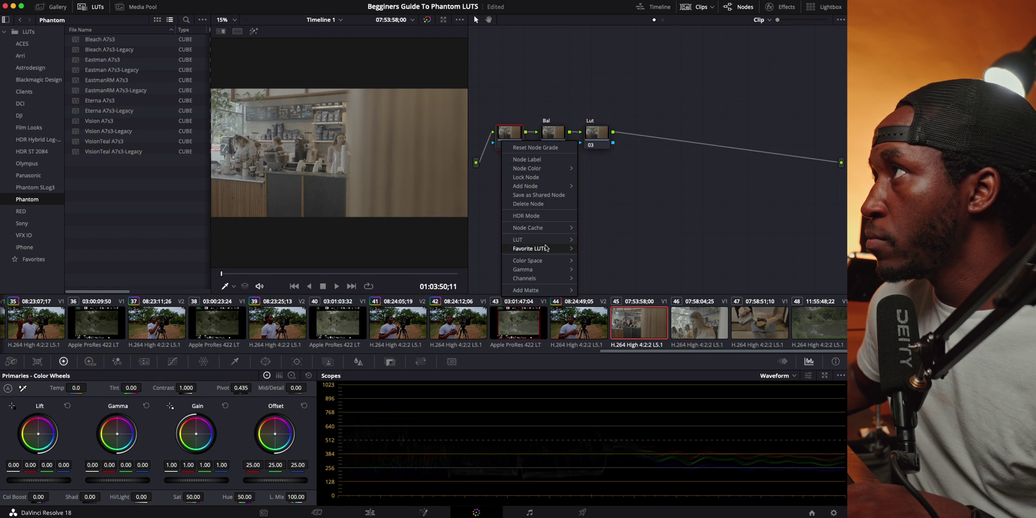
left_click(539, 160)
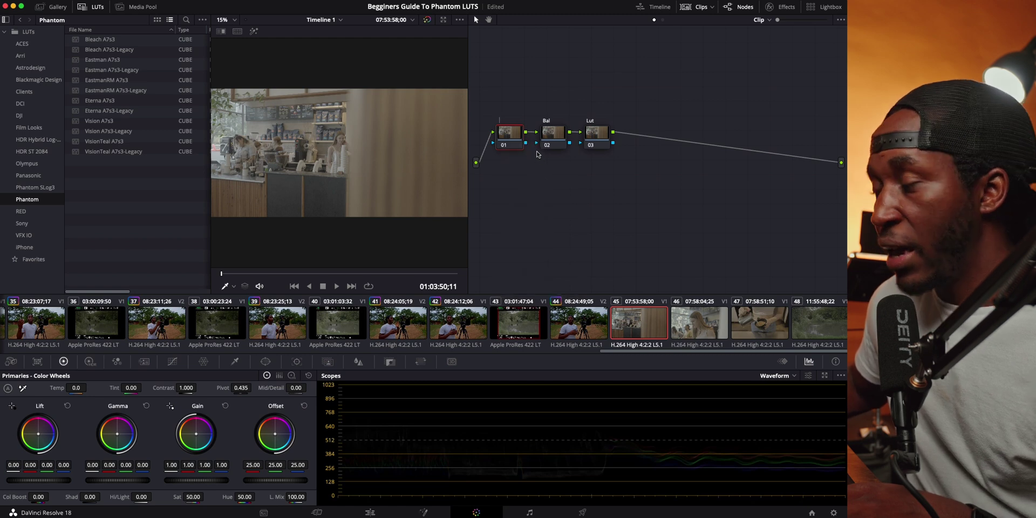
type("WB")
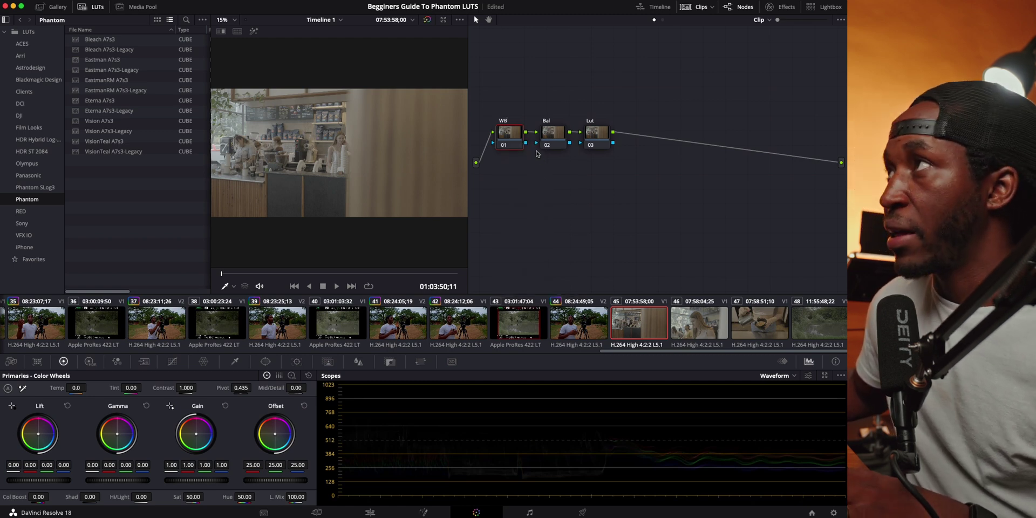
left_click(596, 138)
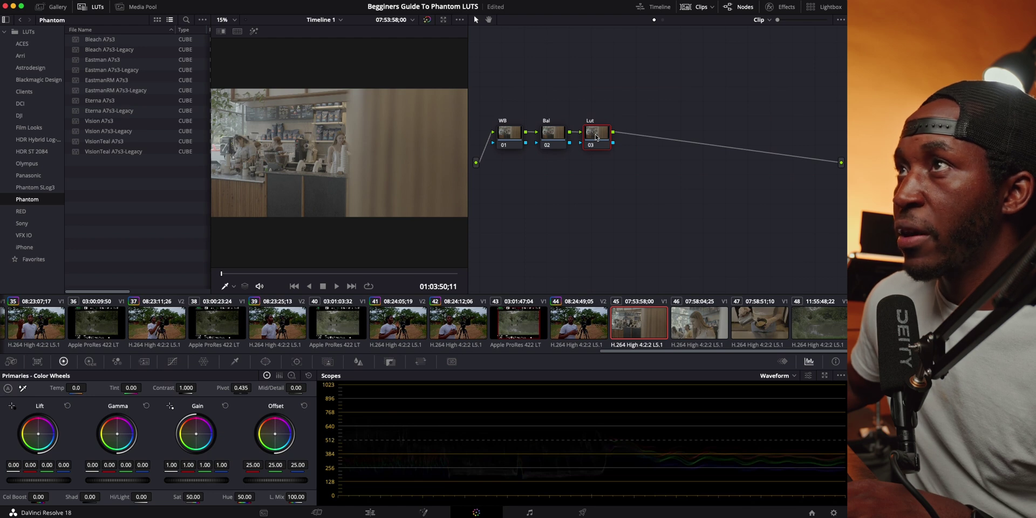
Step: Apply the Eastman RM A7s3 LUT from the Phantom SLog3 collection to the Lut node 03
left_click(157, 20)
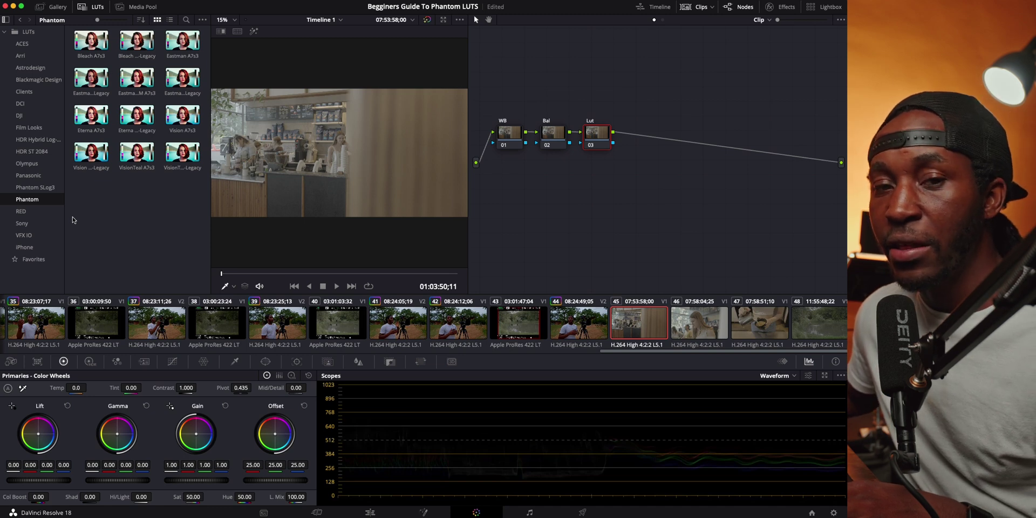
left_click(18, 189)
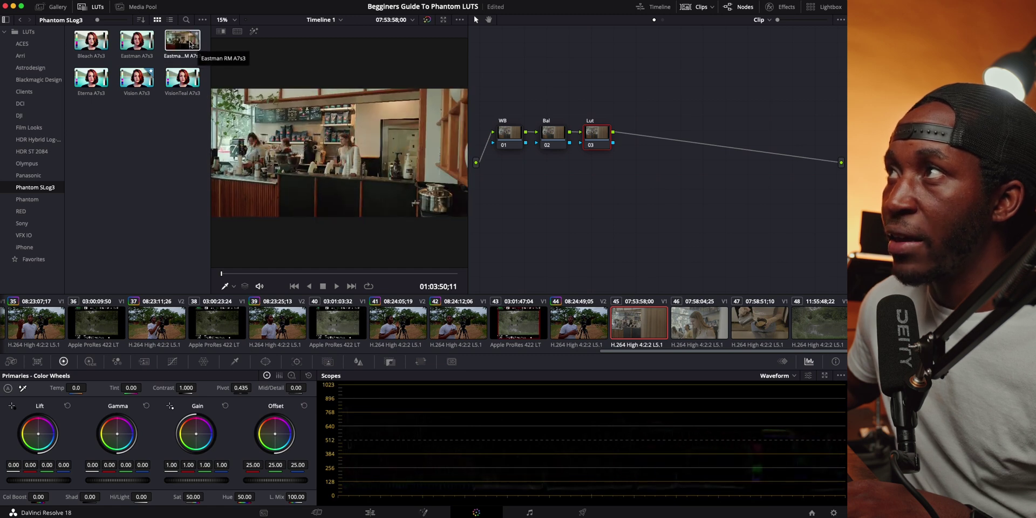
left_click_drag(188, 43, 599, 142)
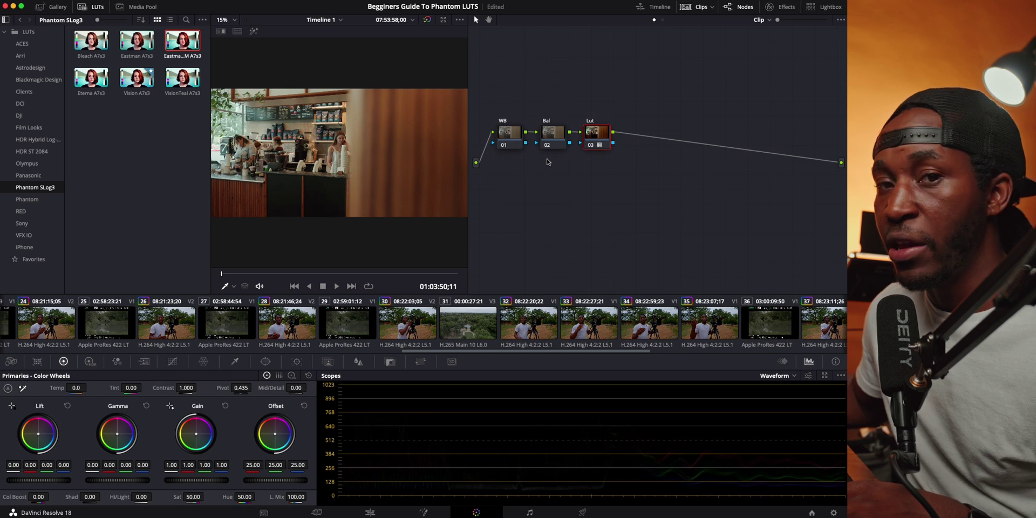
left_click(598, 157)
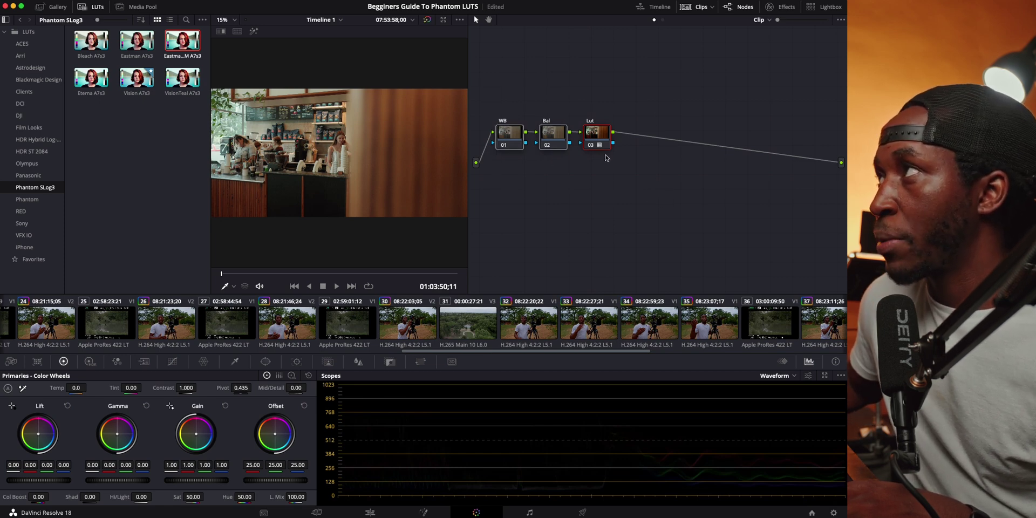
Step: Select the Bal node and reset the waveform scope's view to its default brightness
left_click_drag(606, 133, 669, 134)
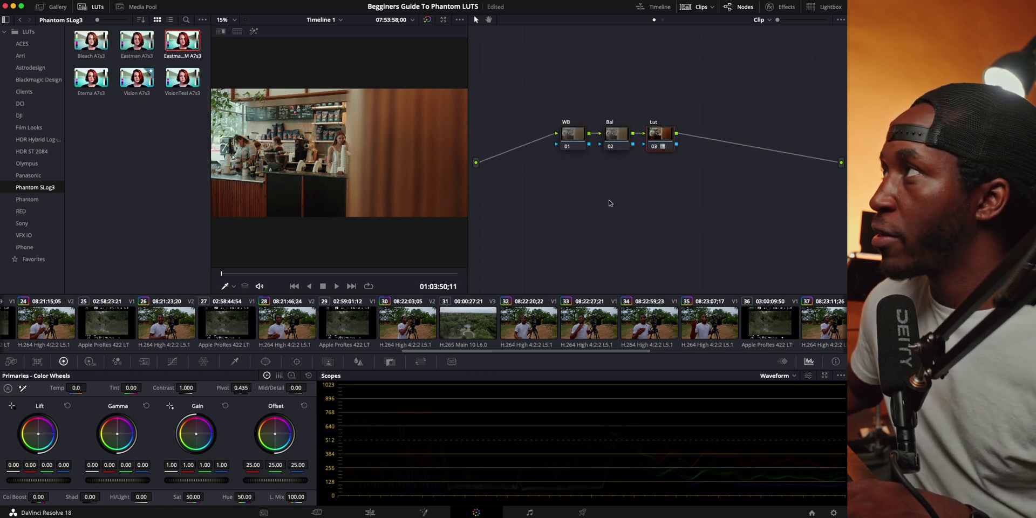
left_click(616, 147)
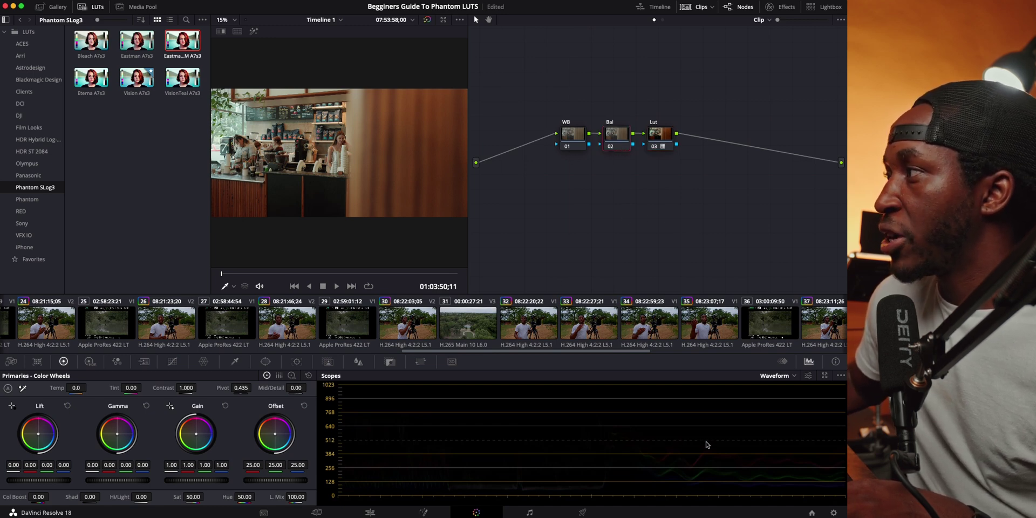
left_click(807, 376)
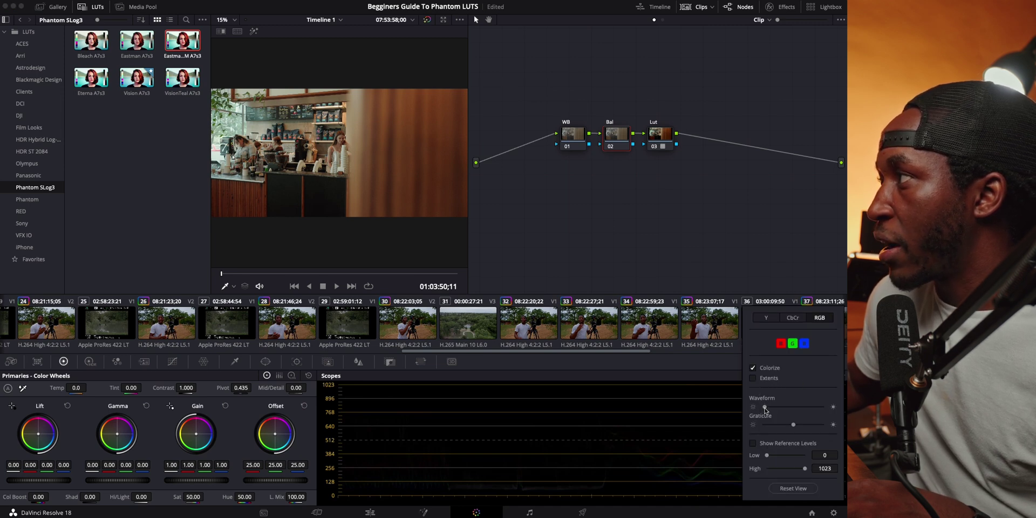
left_click(793, 488)
left_click(582, 401)
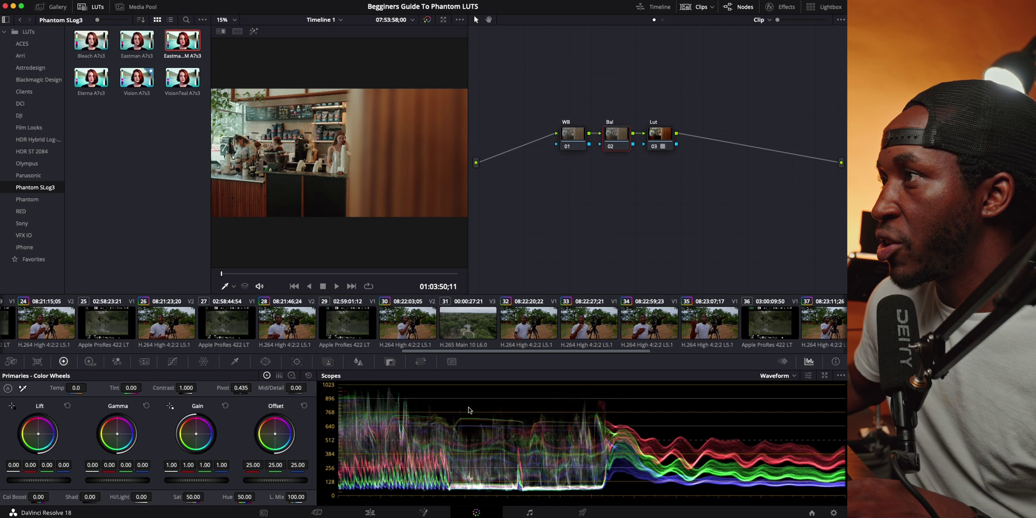
left_click(172, 362)
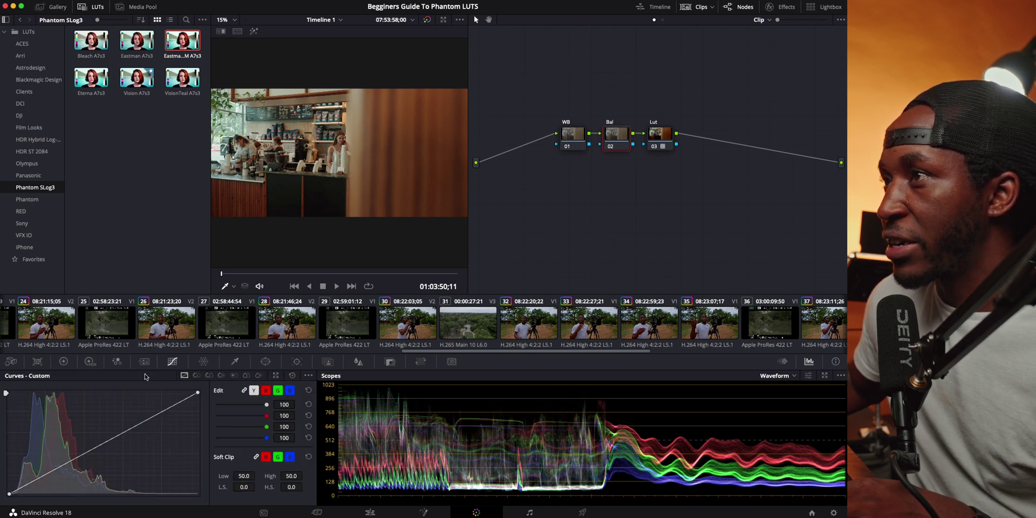
Step: Give the Bal node an S-shaped custom curve, lifting the highlights and lowering the shadows
left_click(145, 421)
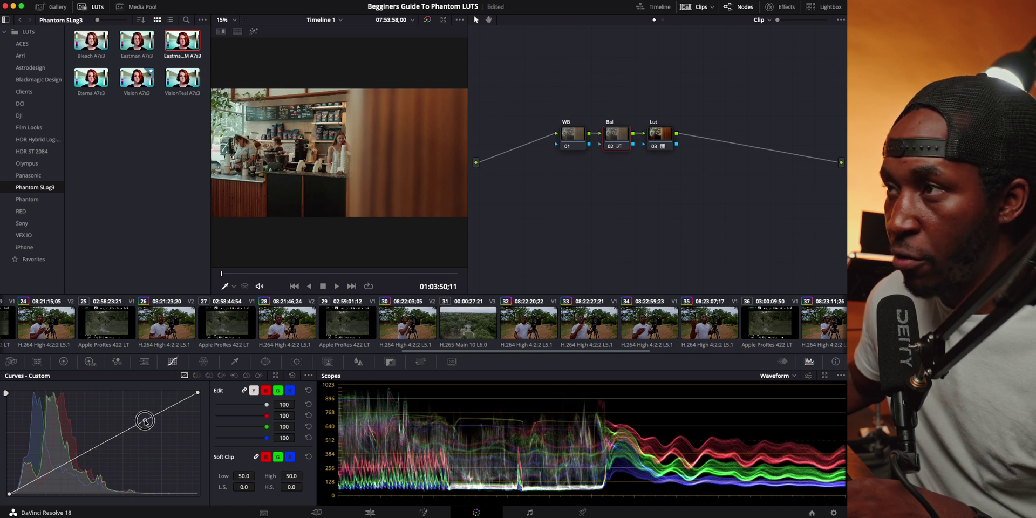
left_click_drag(145, 421, 143, 414)
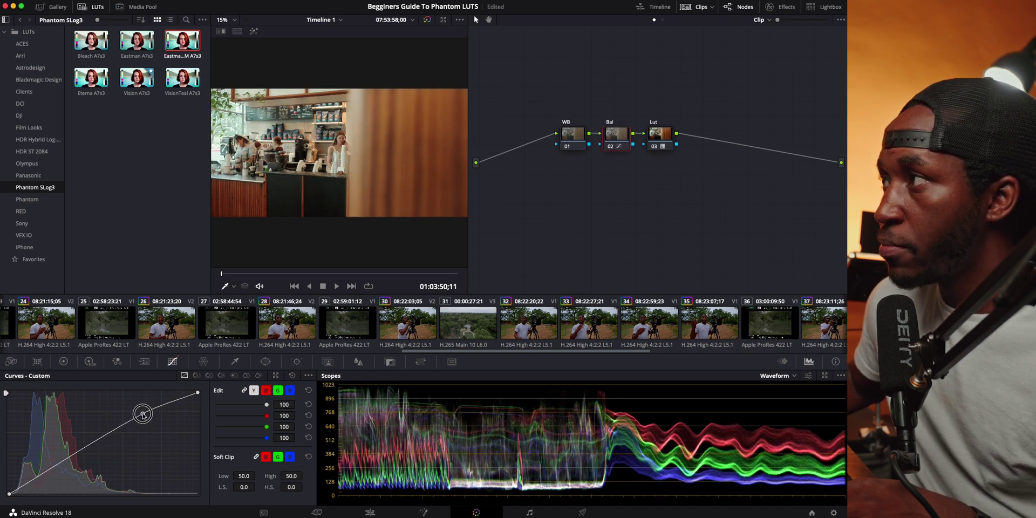
left_click(95, 444)
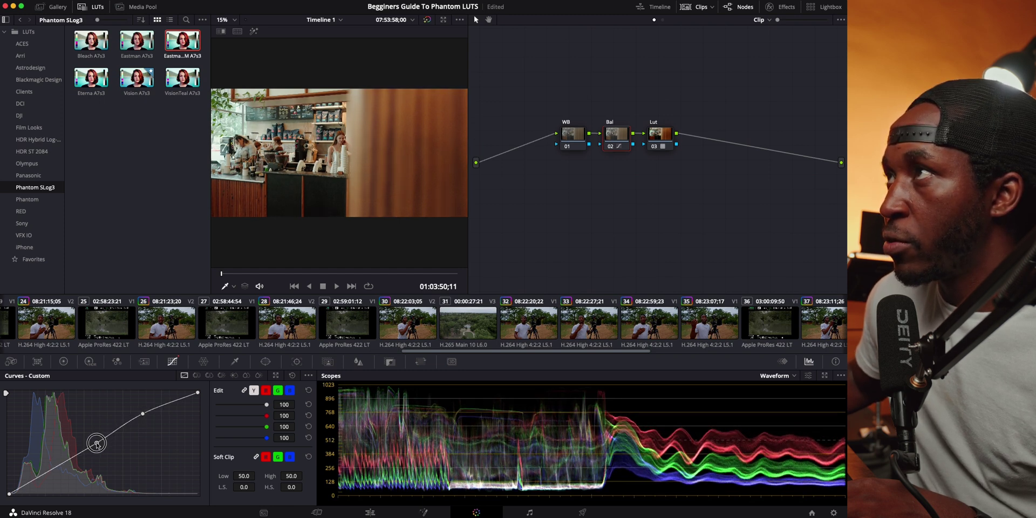
left_click_drag(61, 464, 61, 467)
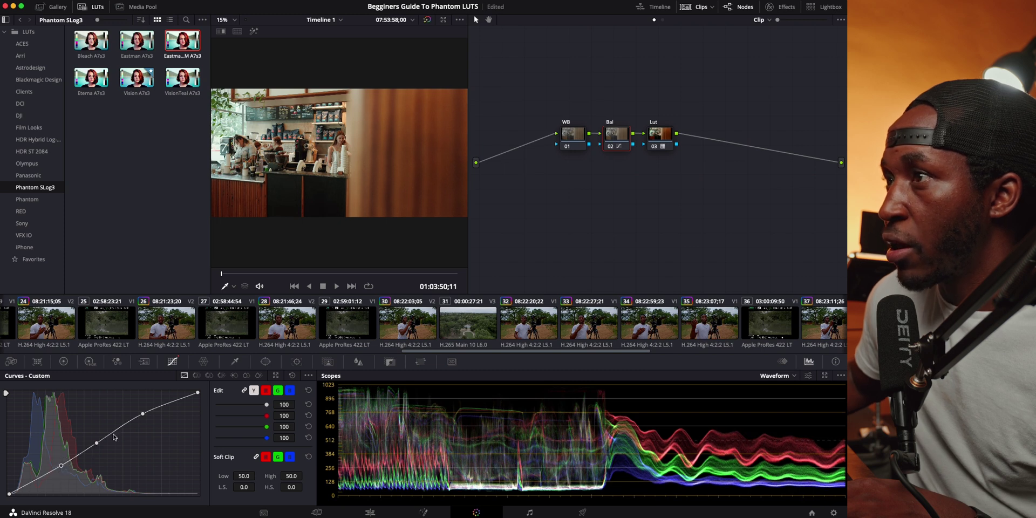
Step: Hide the LUT browser and toggle the Bal node to compare the image with and without it
left_click(609, 147)
left_click(608, 146)
left_click(609, 146)
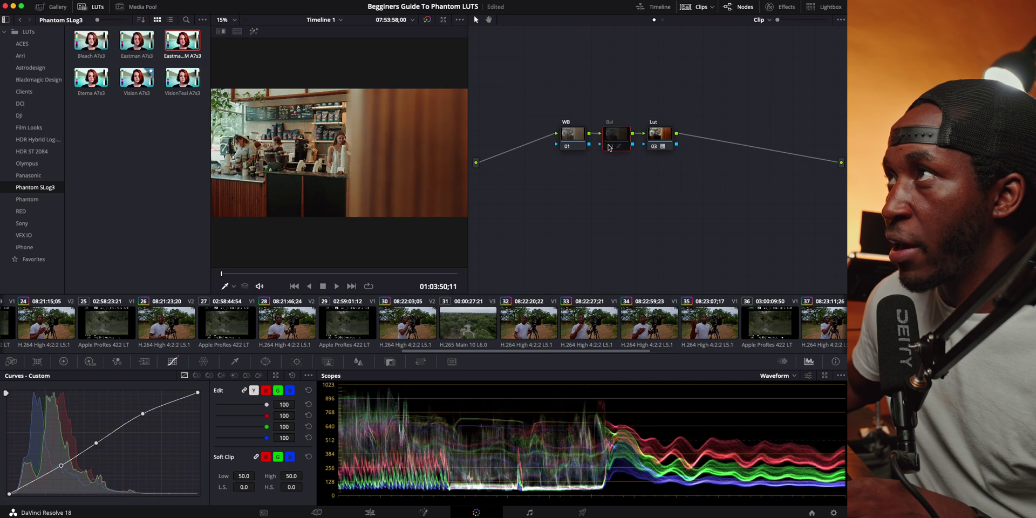
left_click(609, 147)
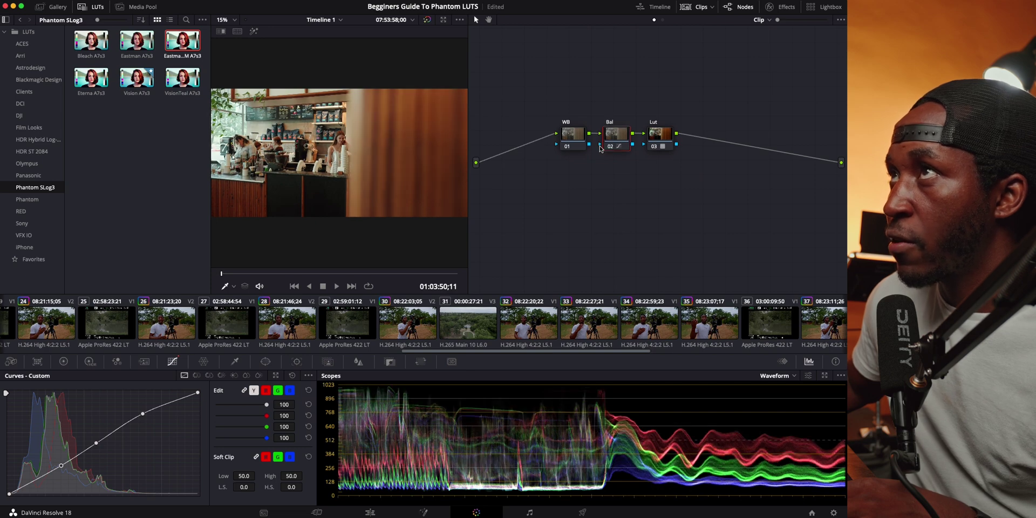
left_click(97, 7)
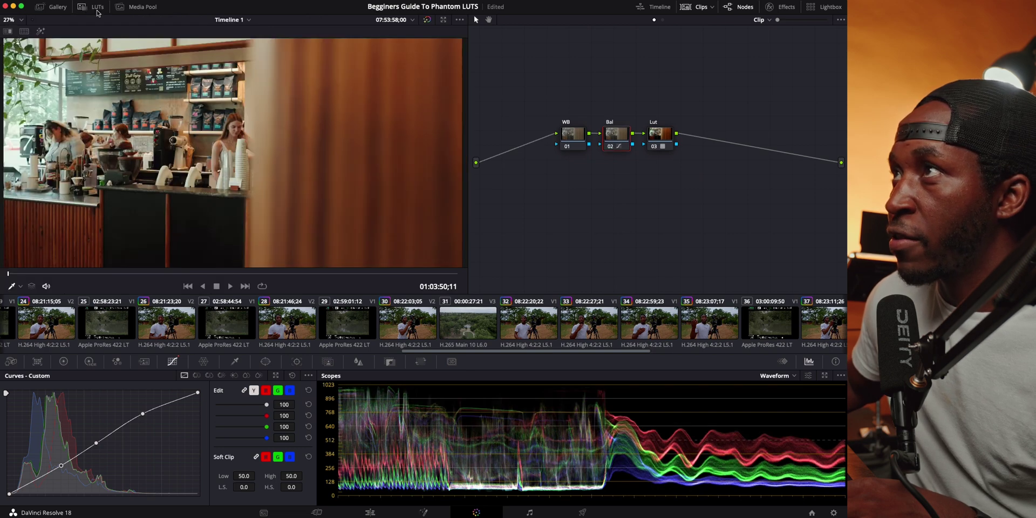
left_click(611, 147)
left_click(611, 147)
left_click(611, 148)
left_click(611, 148)
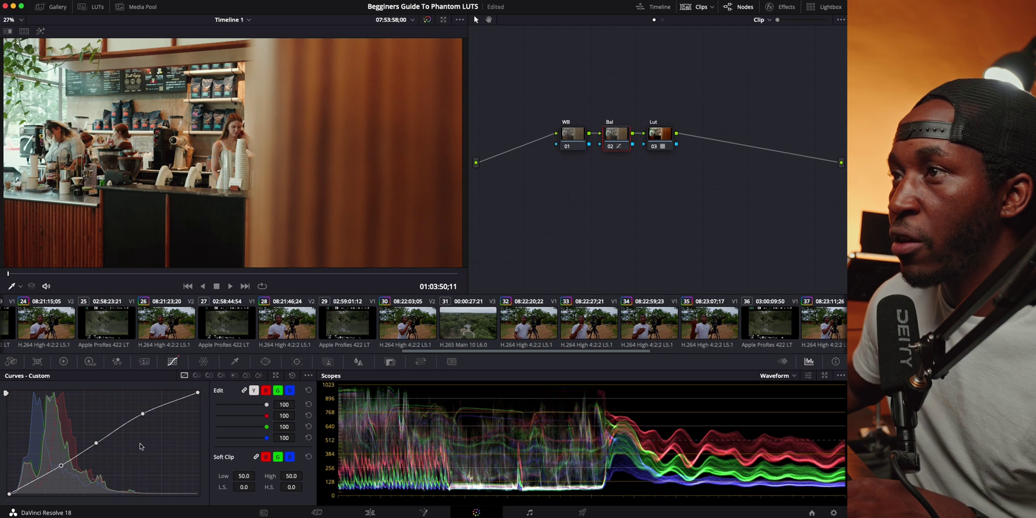
left_click(57, 361)
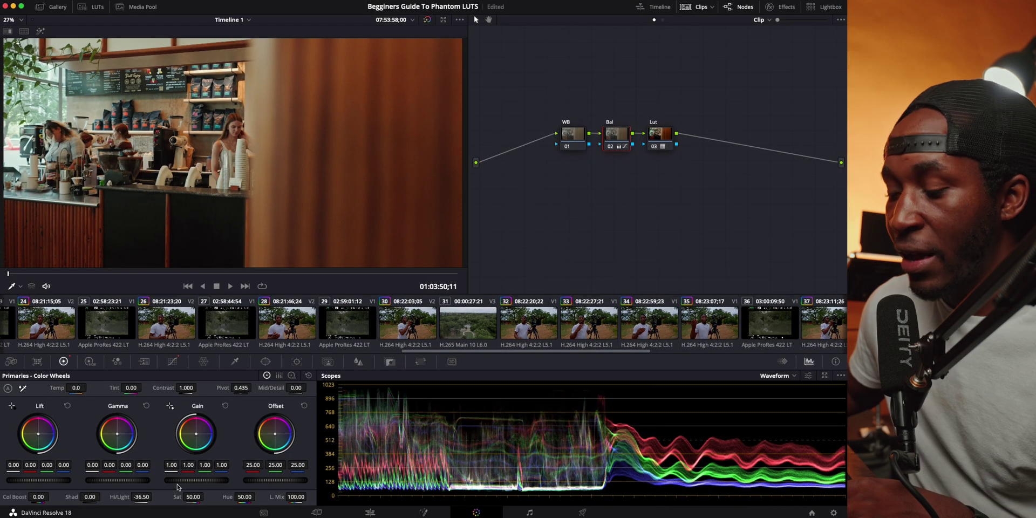
Step: Compare the grade on and off with Shift+D, then raise saturation to 60.00
key("shift+d")
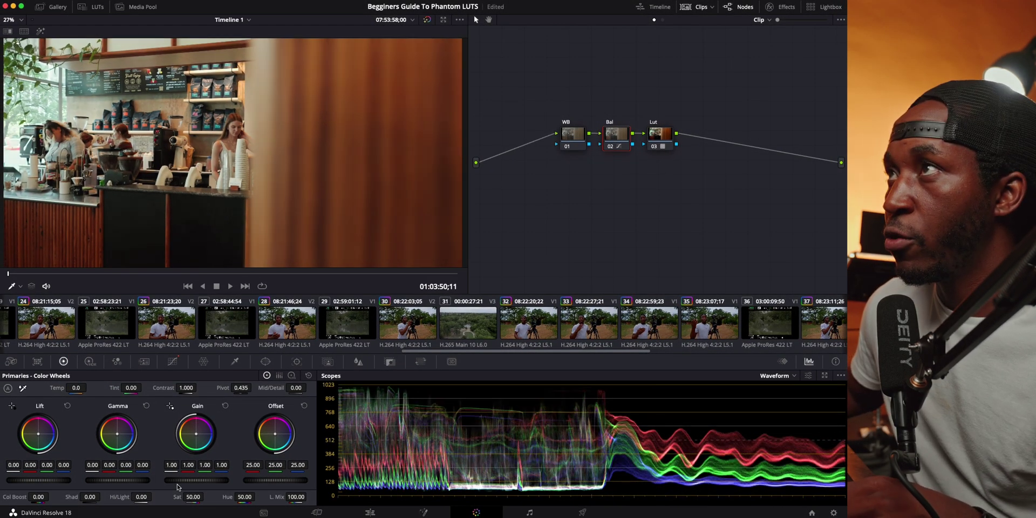
key("shift+d")
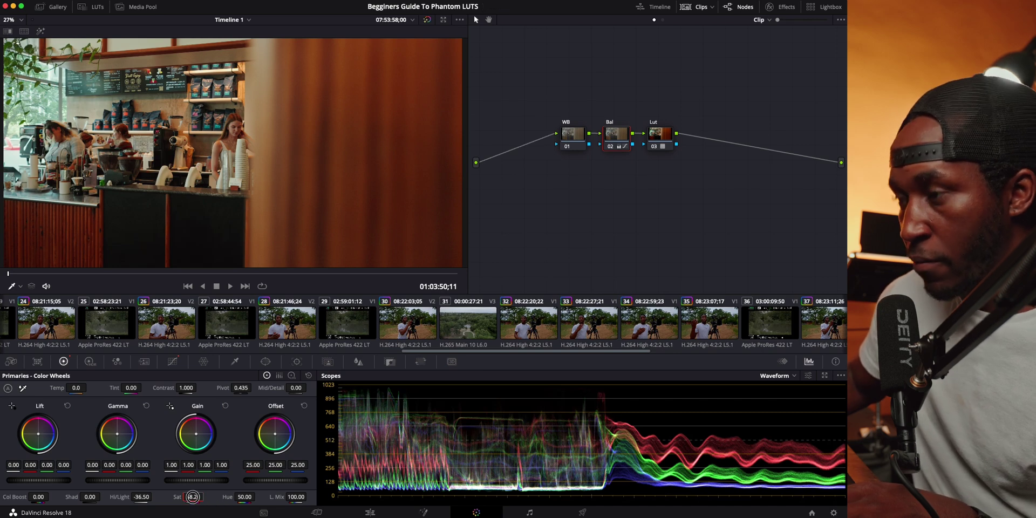
left_click_drag(189, 497, 192, 497)
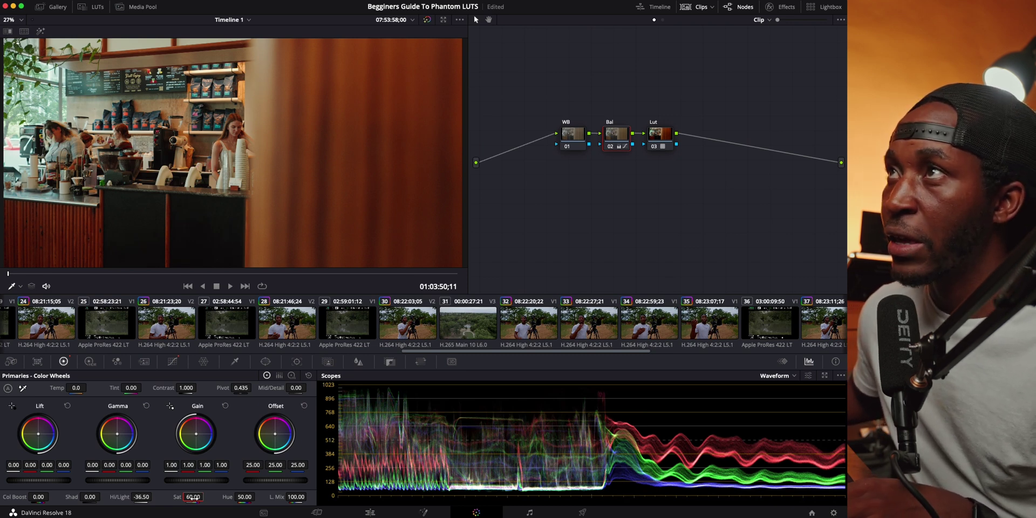
Step: Try a color boost of 5, then reset it back to 0.00
left_click(37, 497)
type("5")
key("Return")
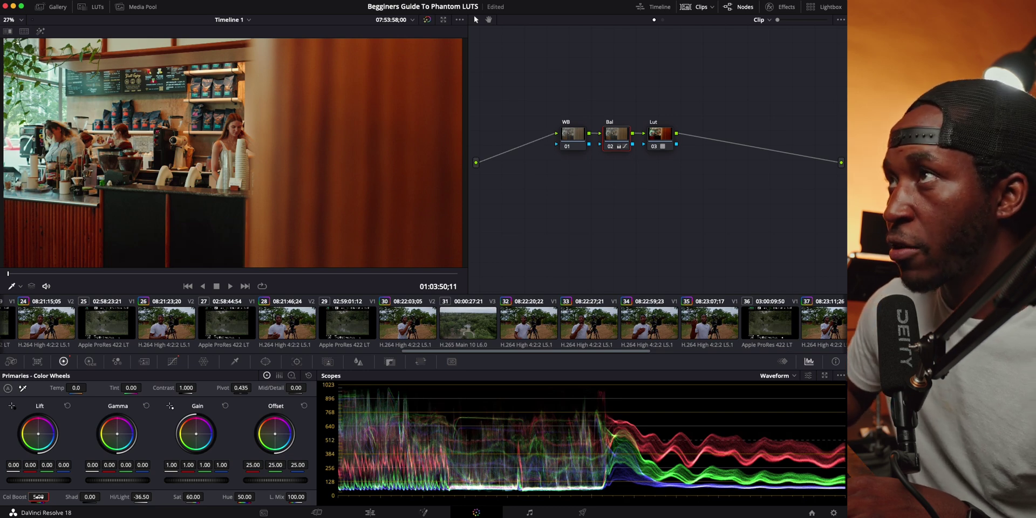
double_click(37, 497)
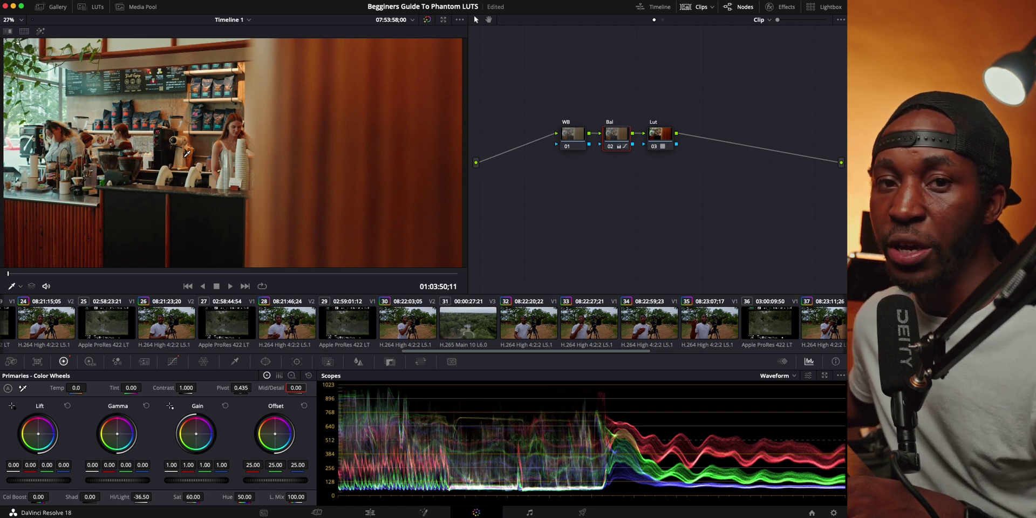
scroll(702, 323, "right", 10)
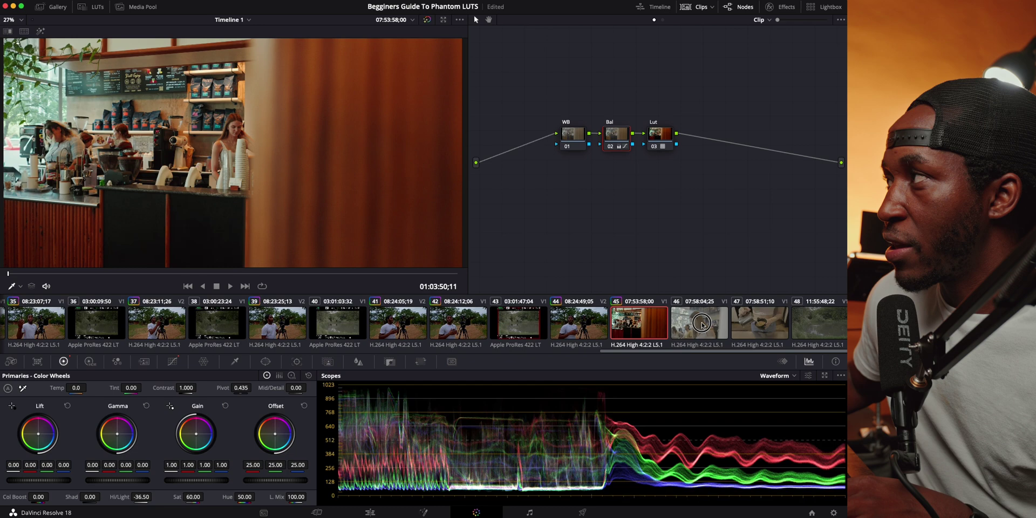
Step: Append the cafe clip's WB/Bal/Lut grade to clip 46, then bypass and restore it to compare
left_click(703, 324)
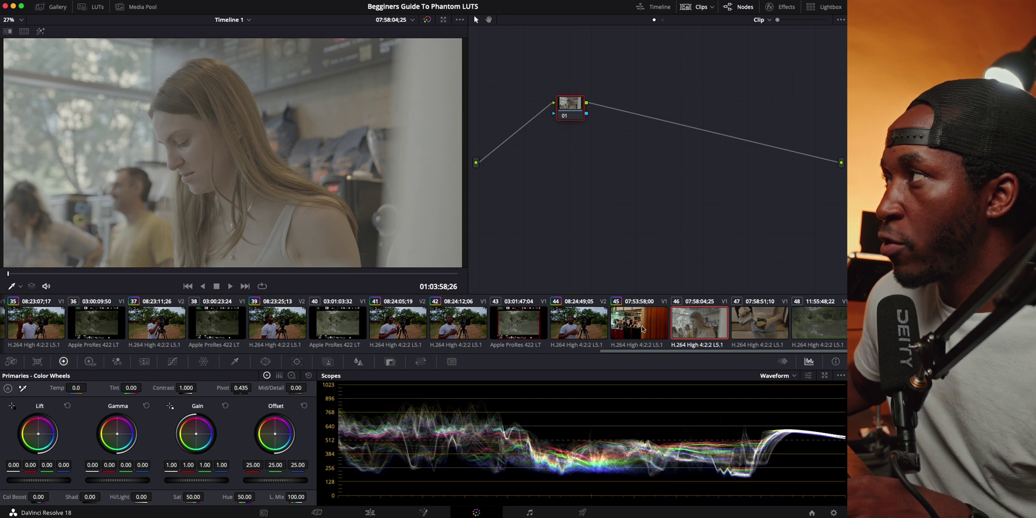
right_click(635, 326)
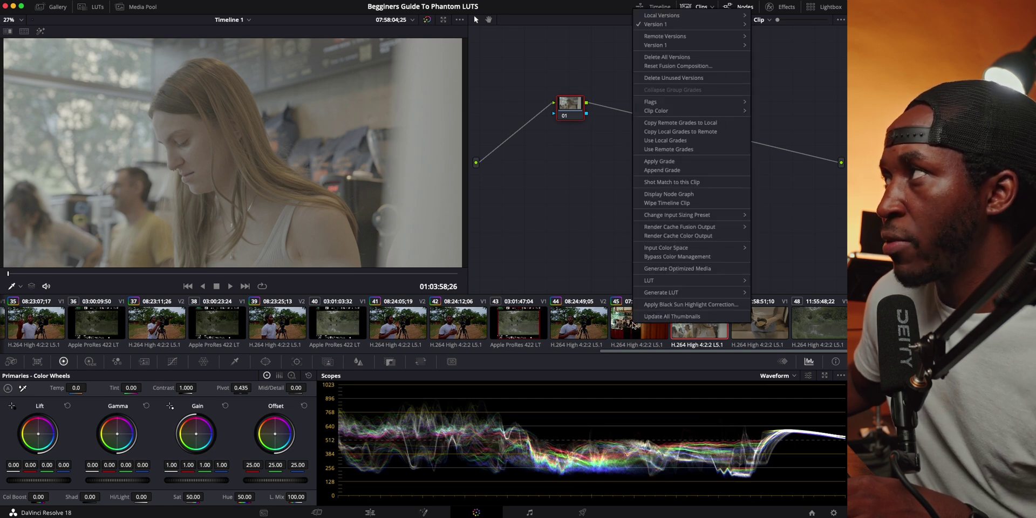
left_click(645, 169)
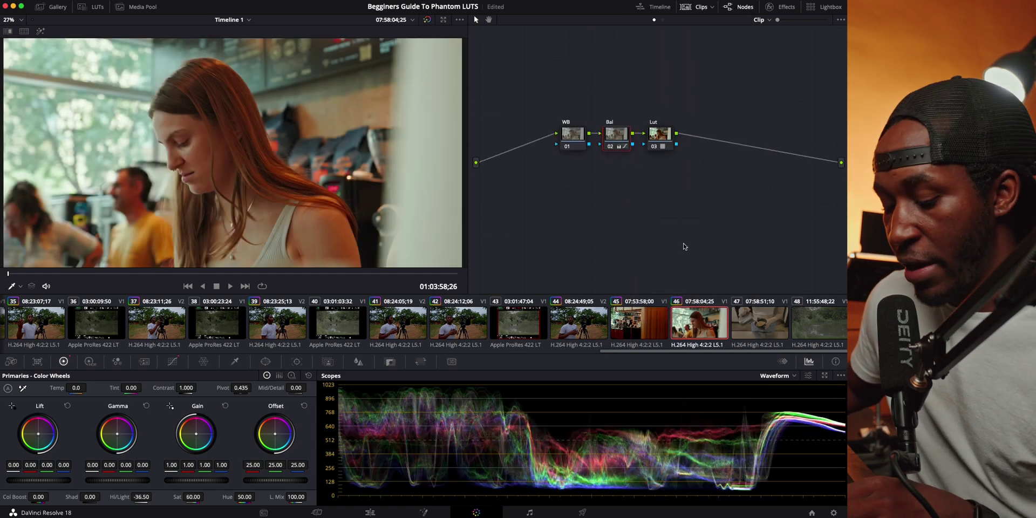
key("ctrl+z")
key("ctrl+shift+z")
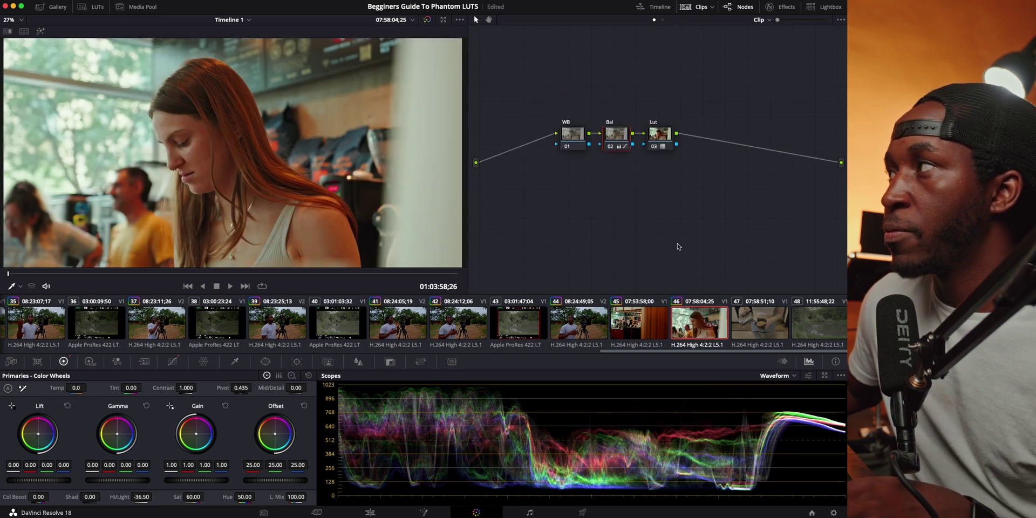
Step: Apply the cafe clip's grade to the latte-pouring clip 47
left_click(767, 324)
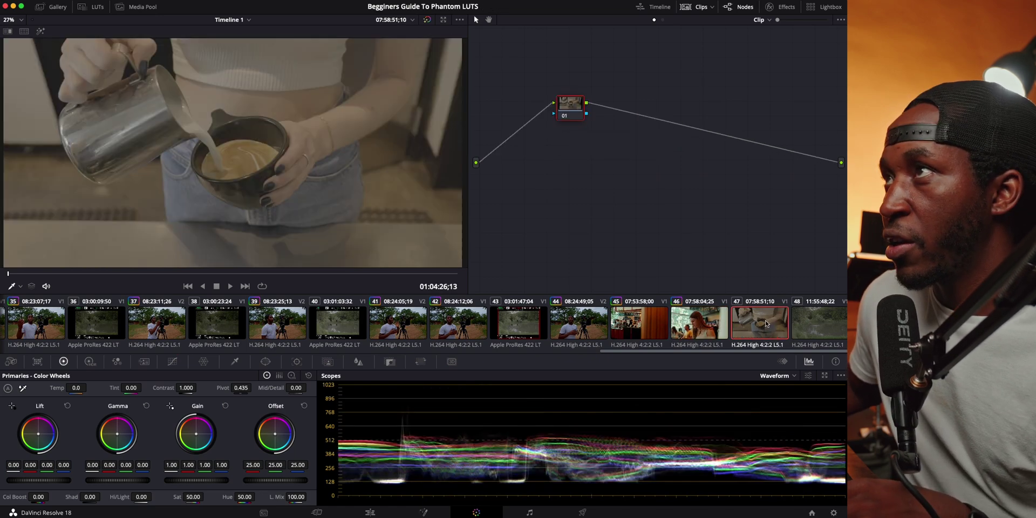
right_click(708, 331)
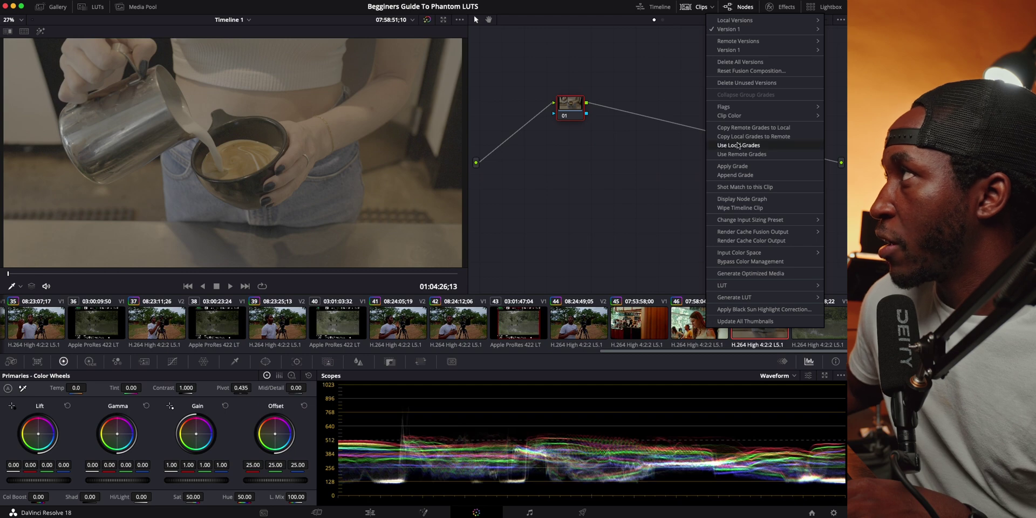
left_click(734, 169)
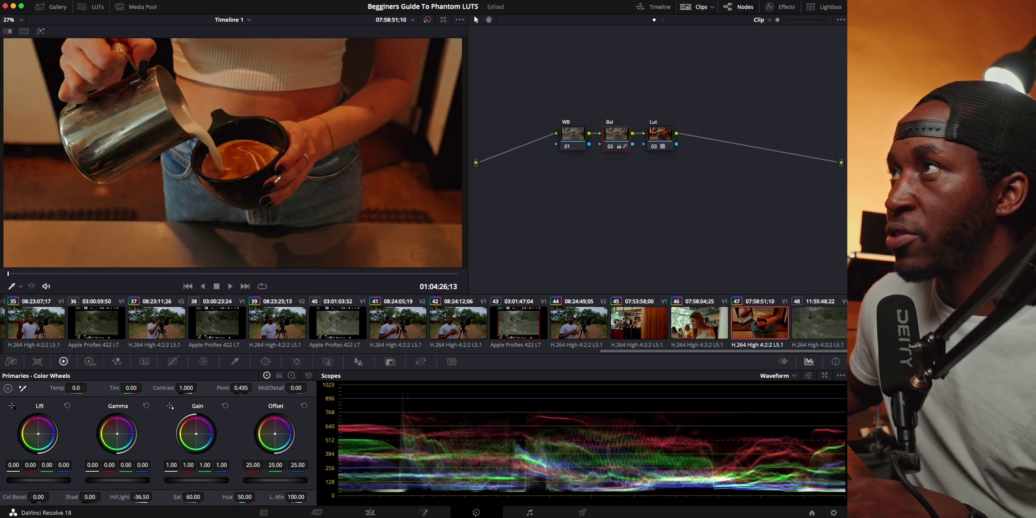
Step: Cool the WB node's temperature and raise the Bal node's gain to 1.12
left_click(571, 134)
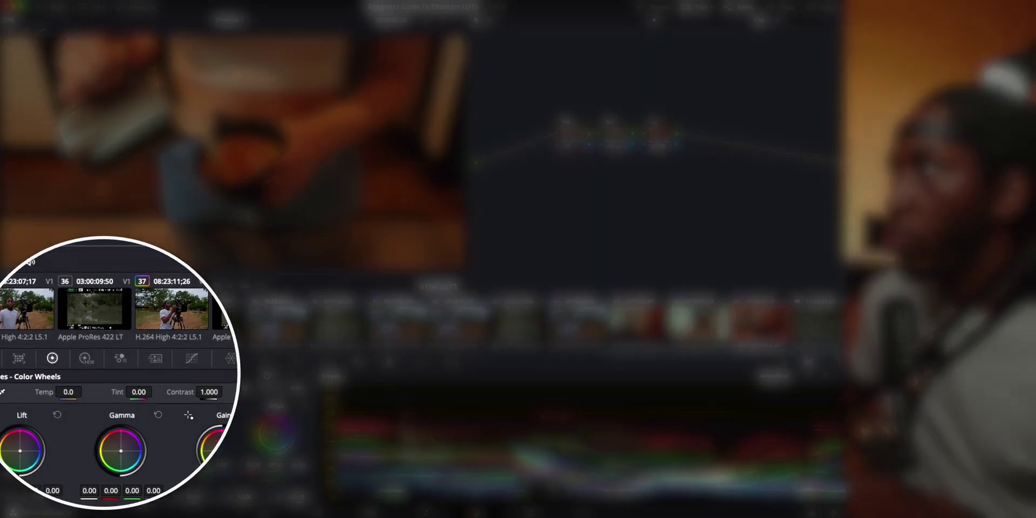
left_click_drag(76, 388, 38, 389)
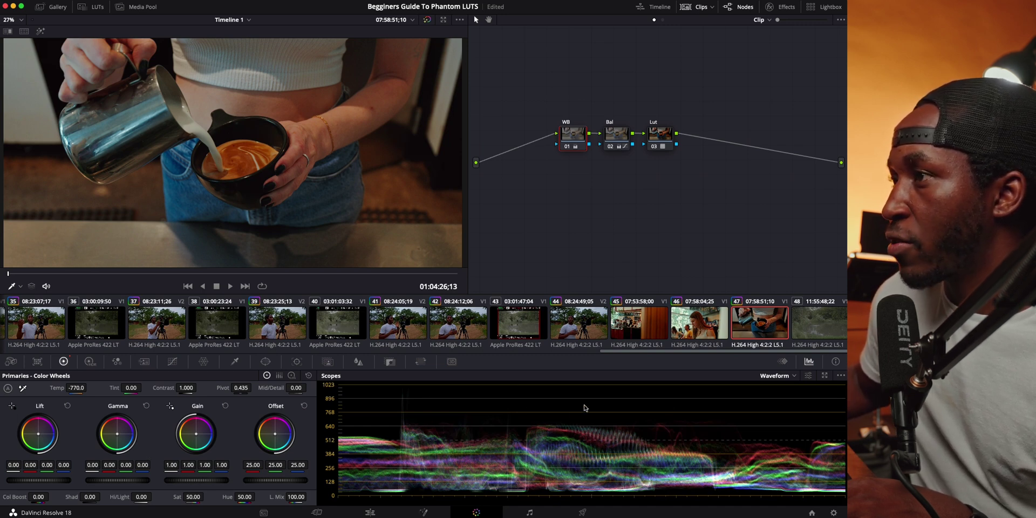
left_click(616, 135)
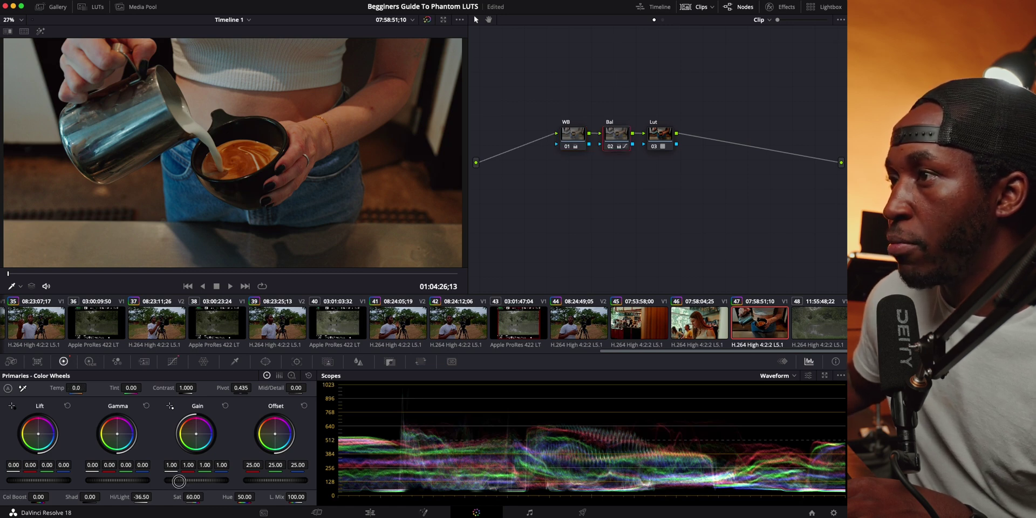
left_click_drag(182, 481, 239, 482)
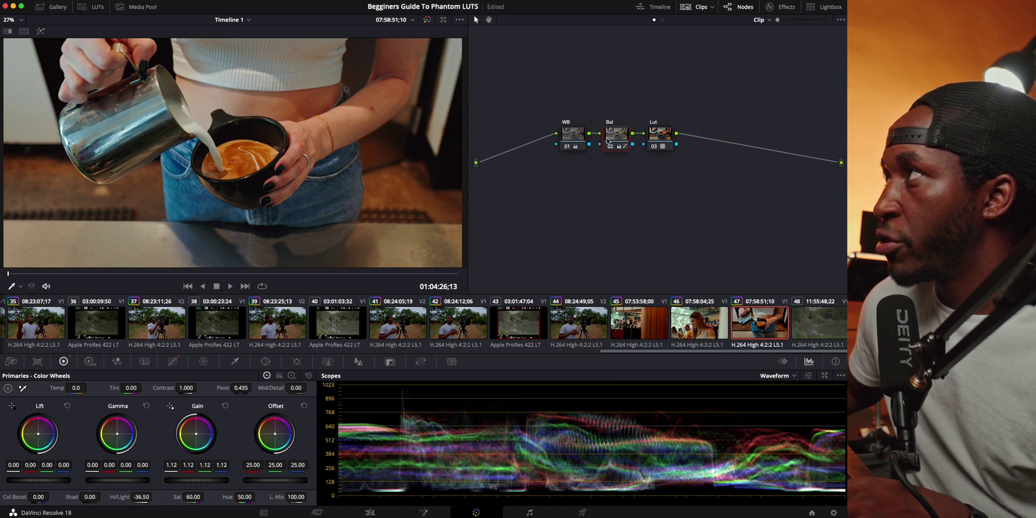
Step: Apply clip 47's WB/Bal/Lut grade to the river clip 48
left_click(811, 325)
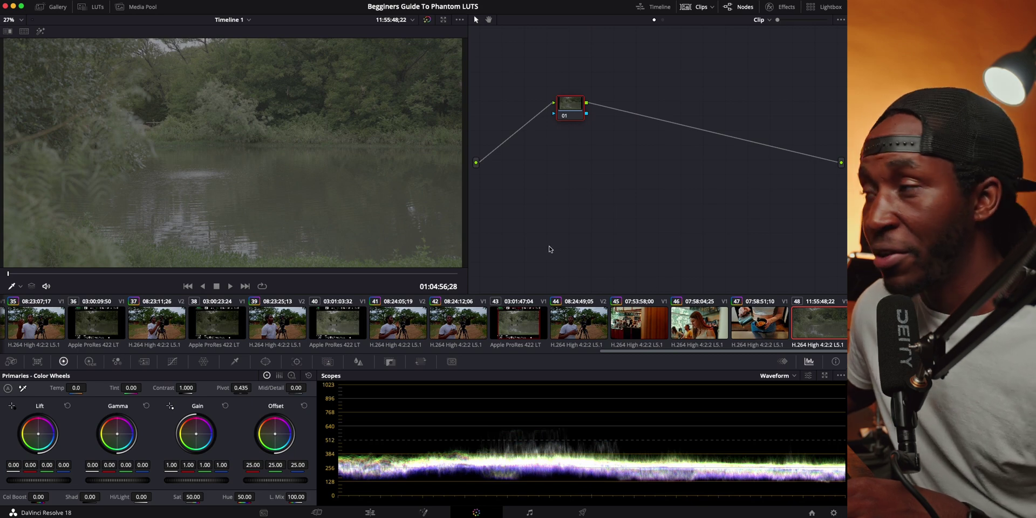
right_click(759, 333)
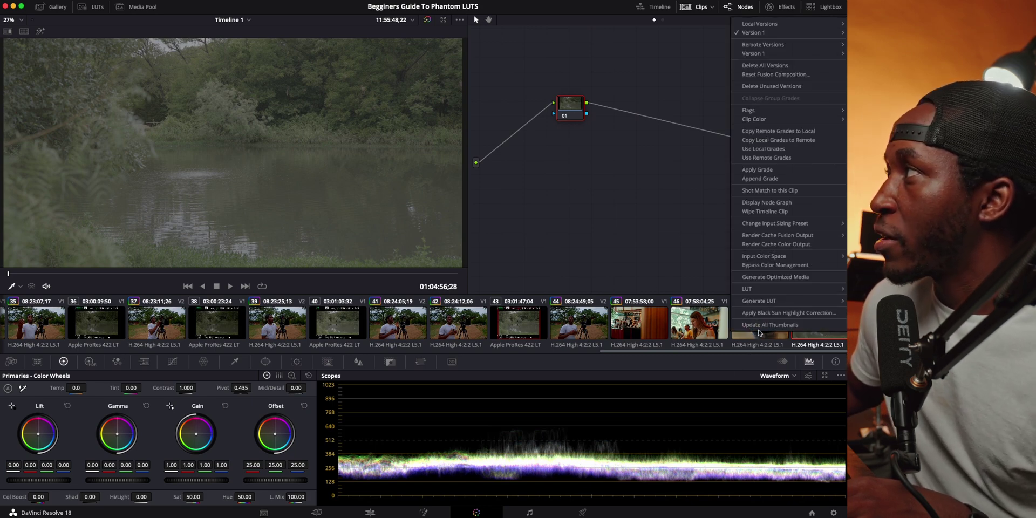
left_click(749, 173)
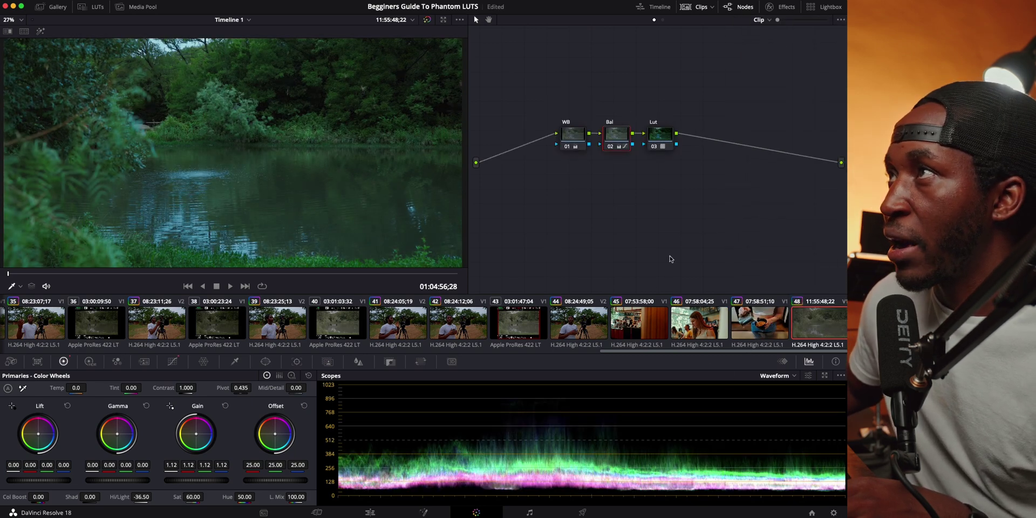
Step: Reset the WB node's temperature to 0 and play back the river clip
left_click(573, 131)
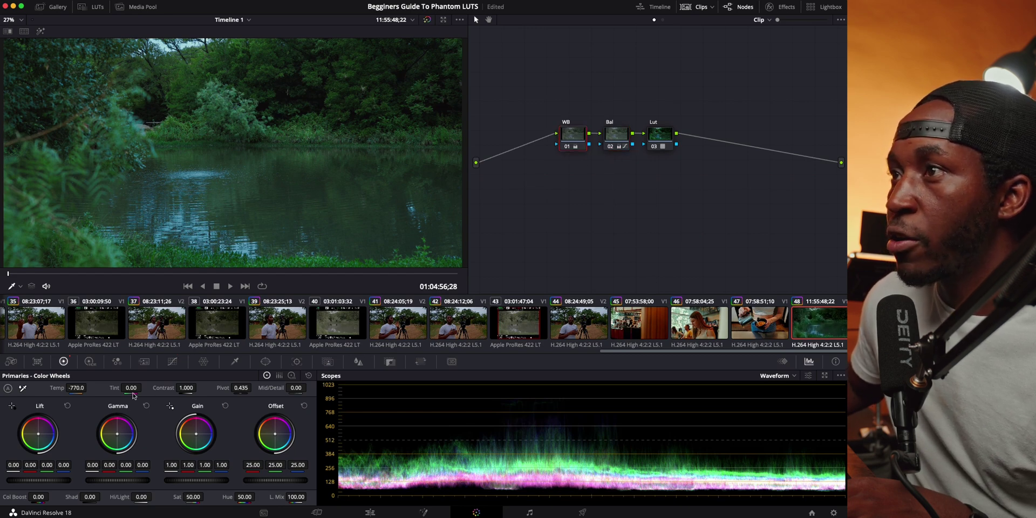
double_click(55, 389)
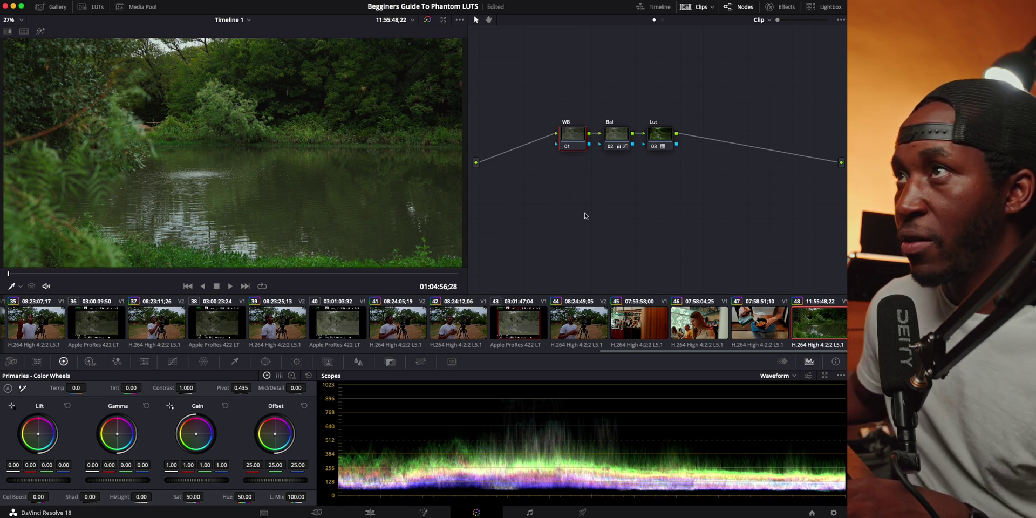
key("space")
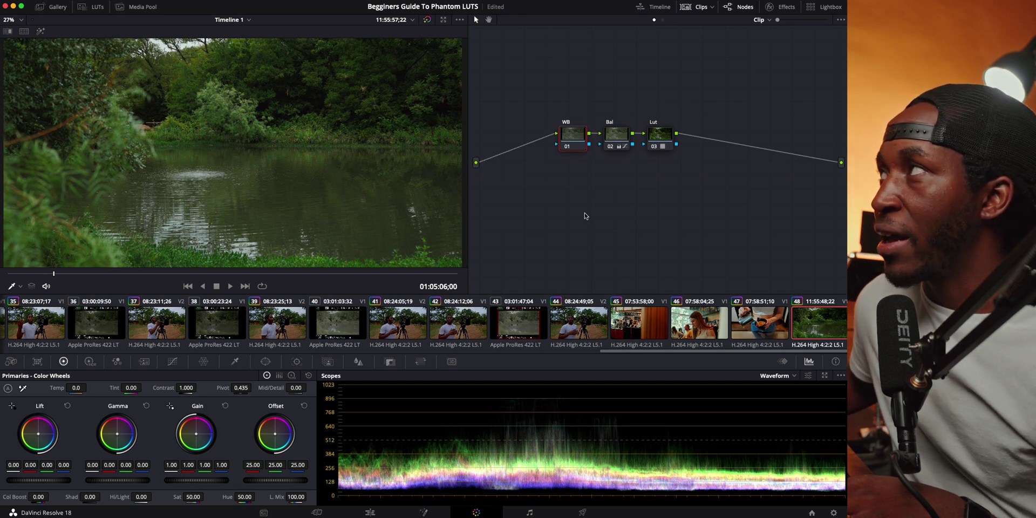
mouse_move(655, 142)
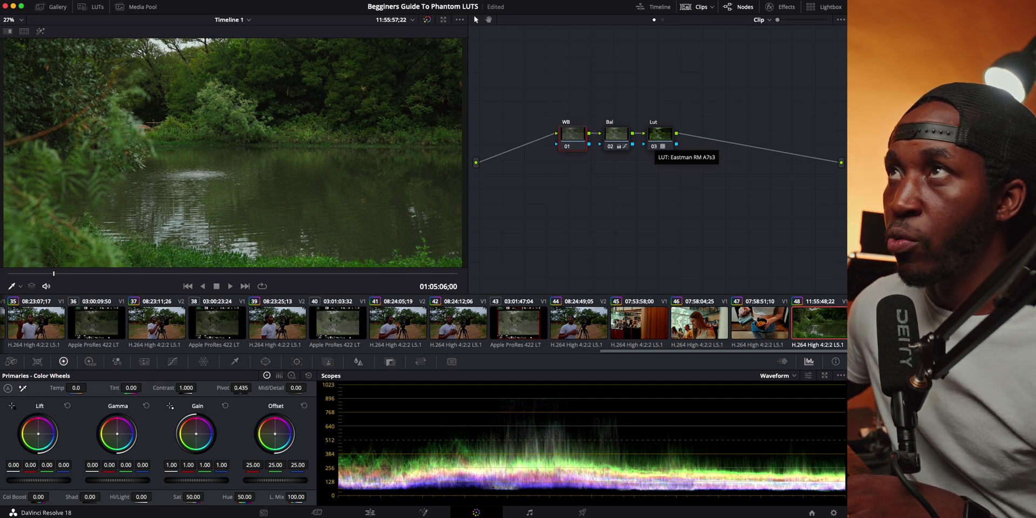
Step: Reset the river clip's Lut node grade to clear its Eastman RM A7s3 LUT
left_click(102, 7)
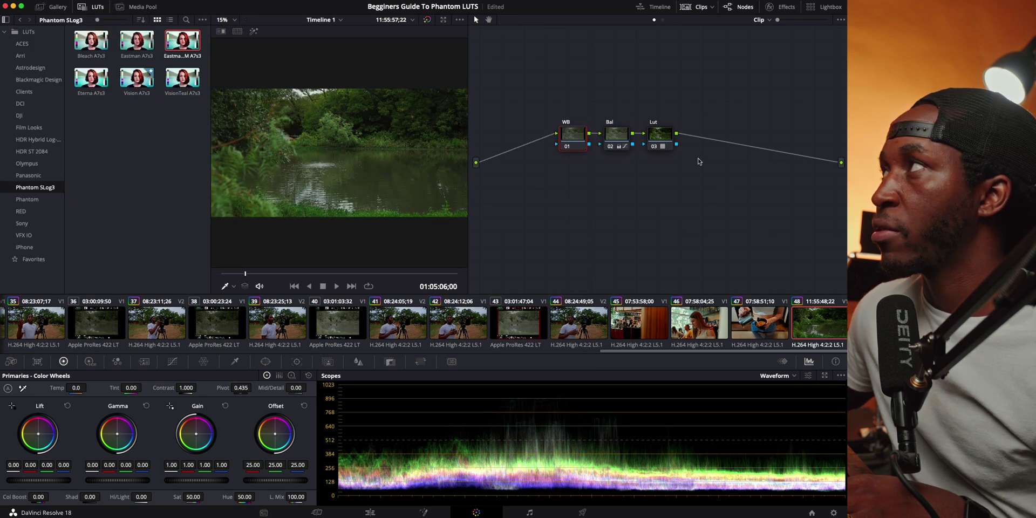
left_click(656, 135)
right_click(657, 137)
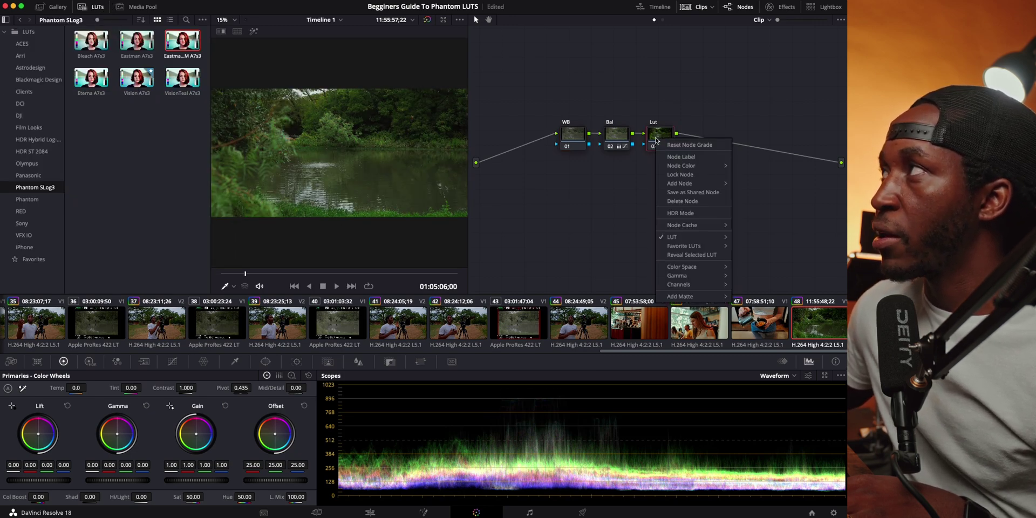
left_click(686, 145)
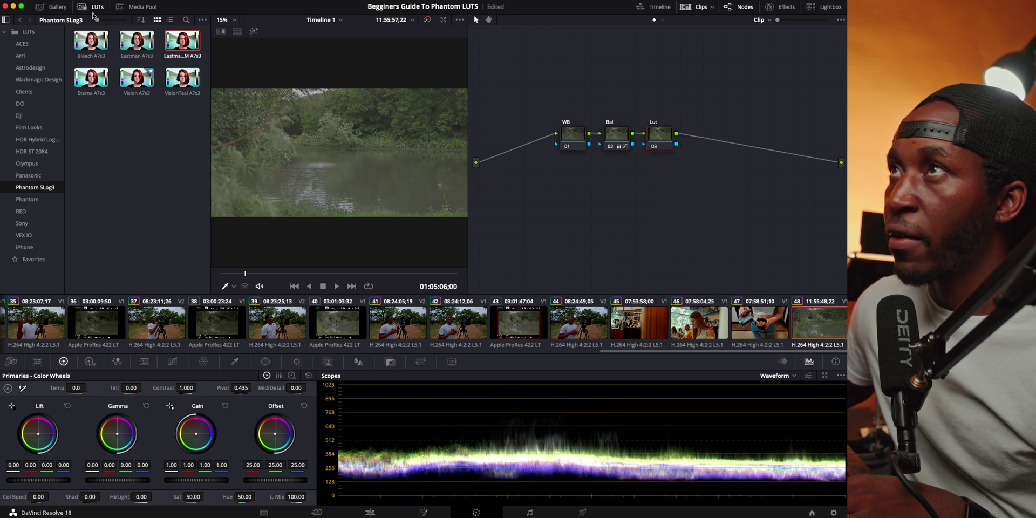
Step: Put the Film Looks LUT DCI-P3 Kodak 2383 D55 on the Lut node and close the LUT browser
left_click(37, 129)
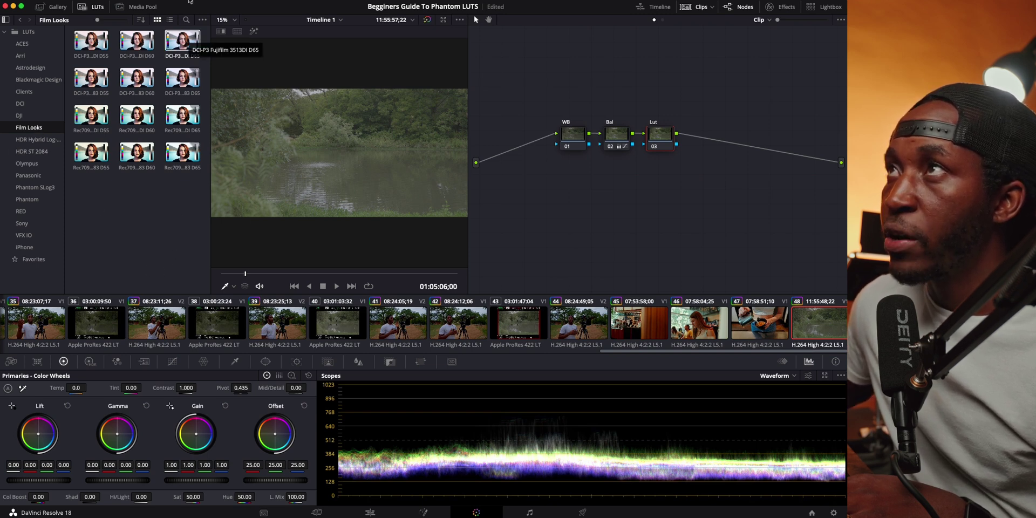
left_click(170, 19)
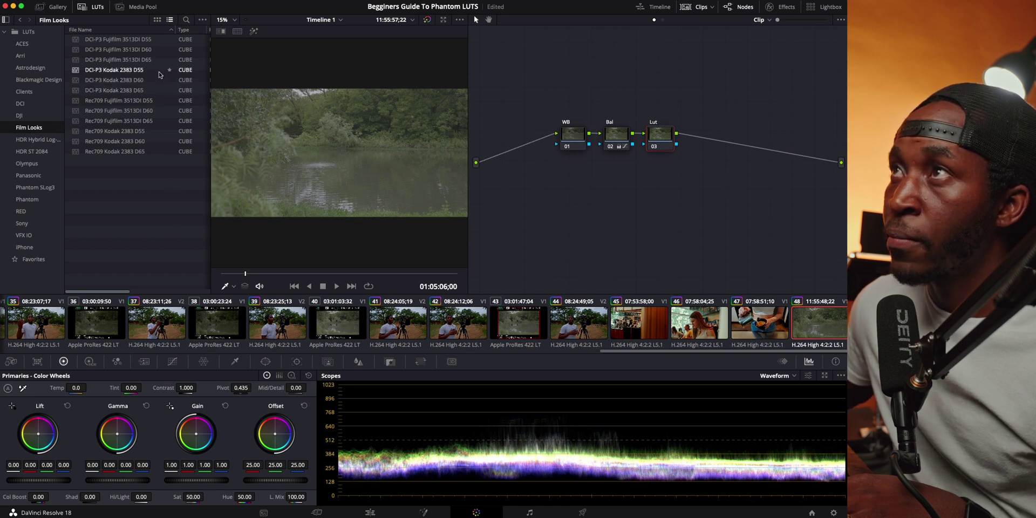
left_click_drag(155, 75, 659, 135)
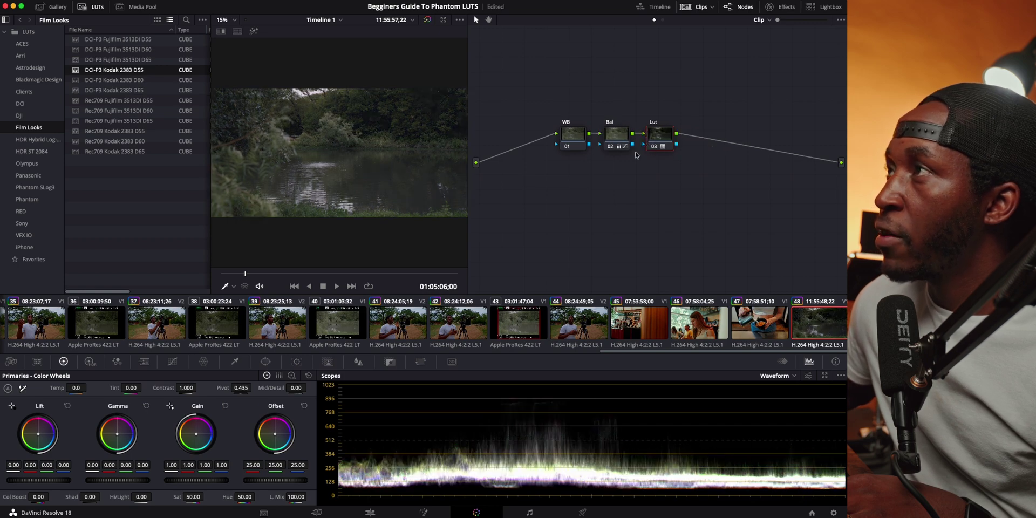
left_click(614, 140)
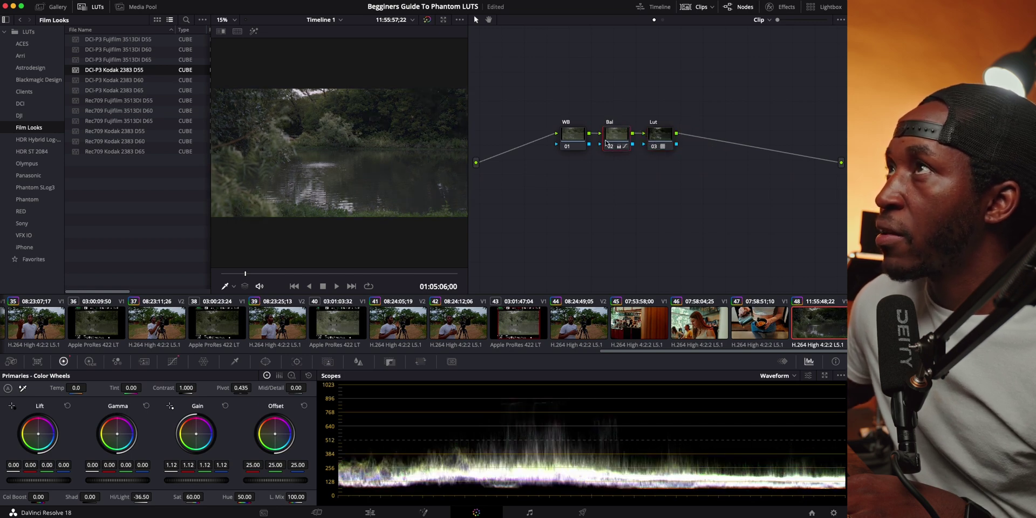
left_click(97, 7)
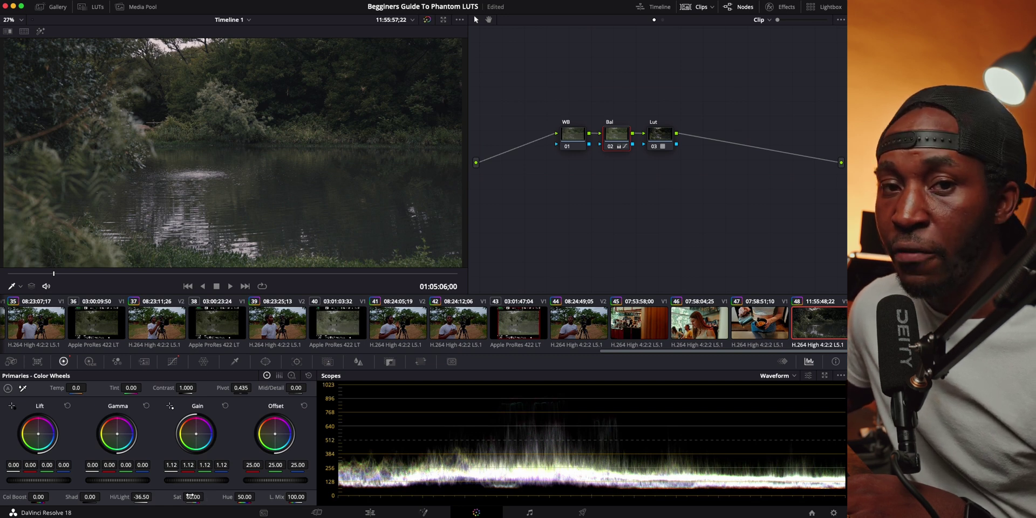
Step: Set the Bal node's saturation to 100, colour boost to 15, and gain to 1.30
left_click_drag(189, 497, 276, 496)
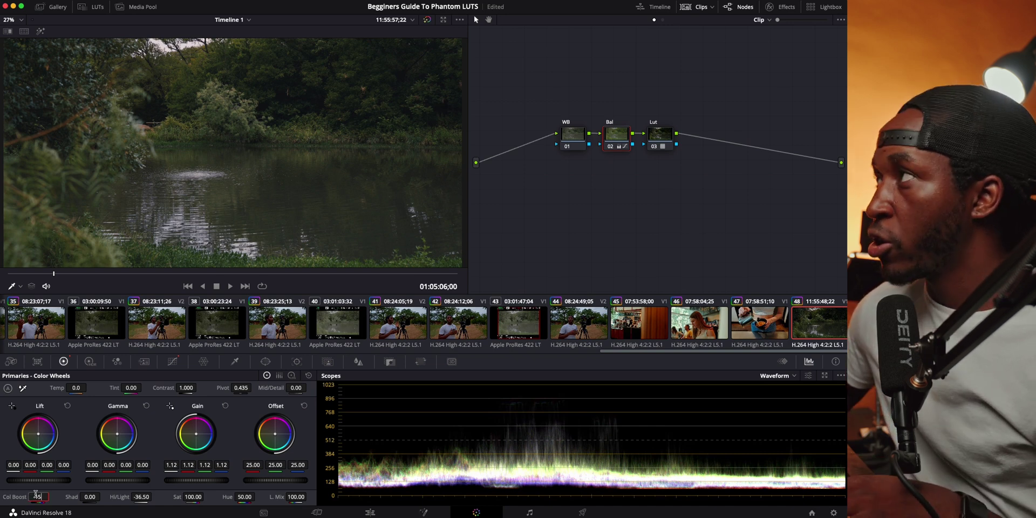
key("Return")
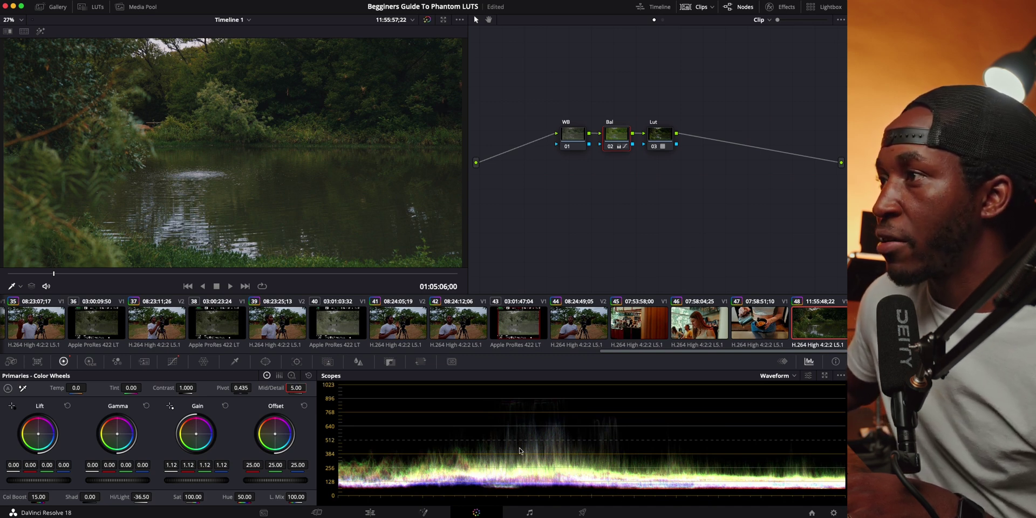
left_click_drag(192, 479, 278, 481)
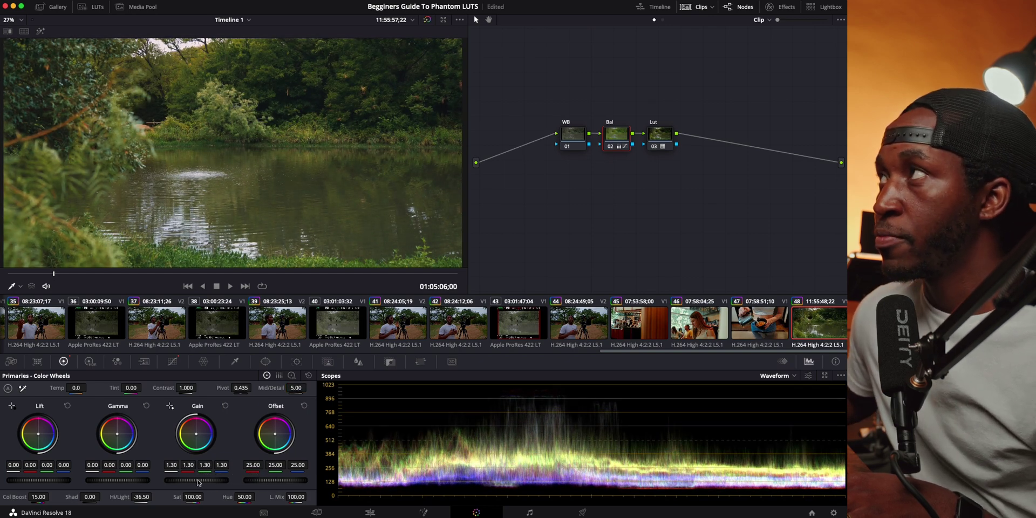